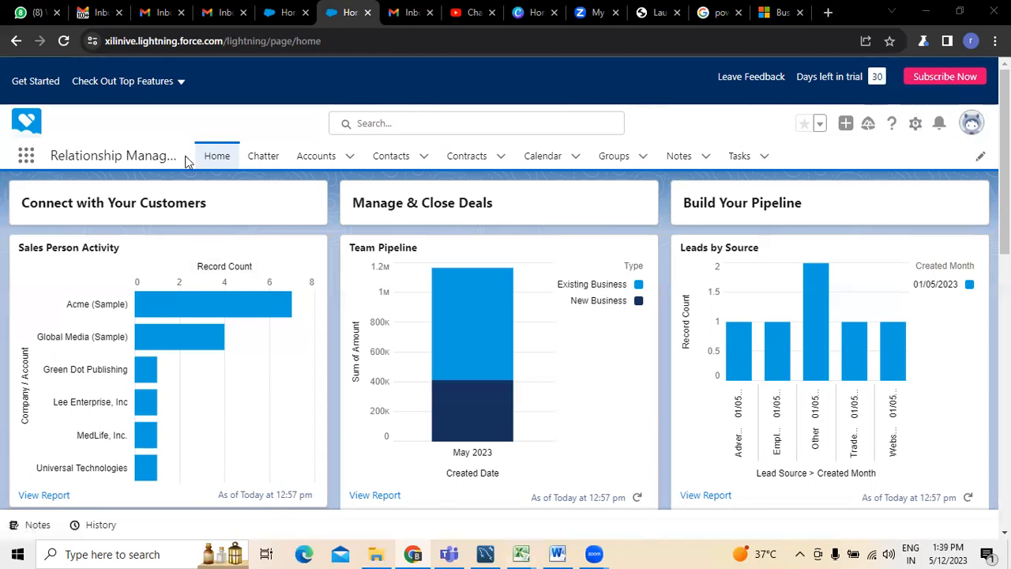
- Open Setup and go to the Custom Labels page under User Interface
left_click(915, 128)
left_click(863, 166)
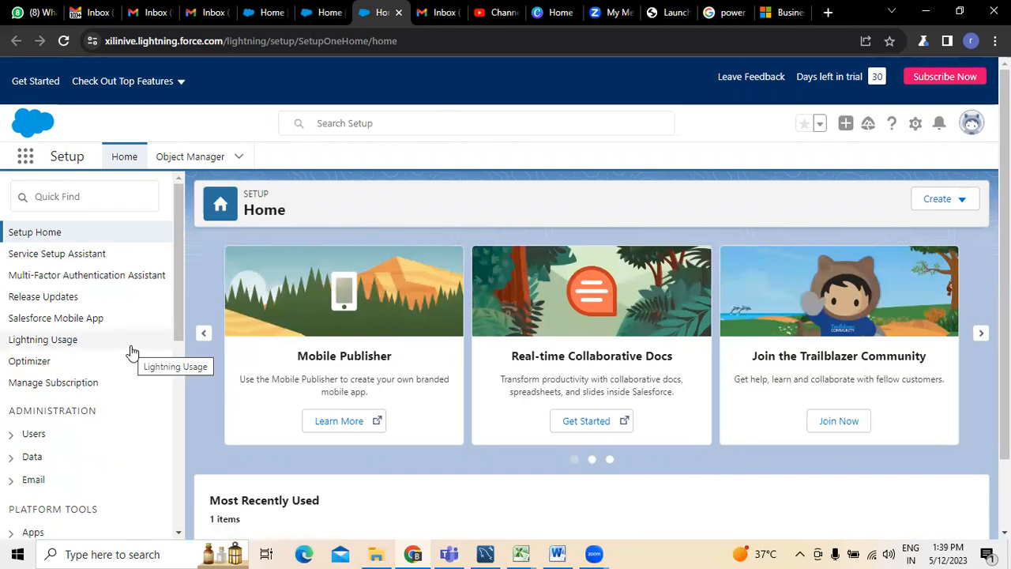
scroll(50, 330, "down", 4)
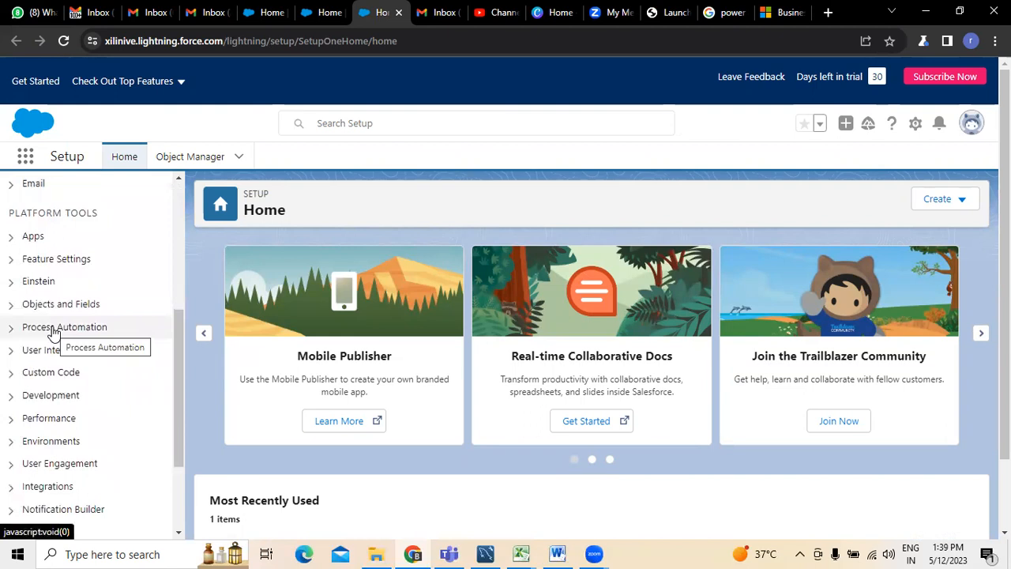
left_click(12, 304)
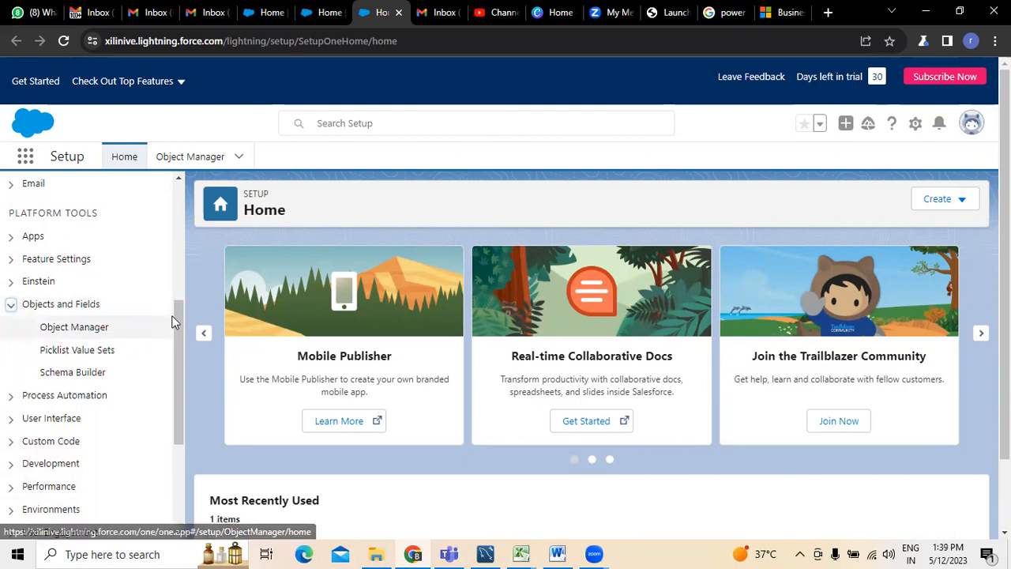
left_click_drag(176, 315, 174, 350)
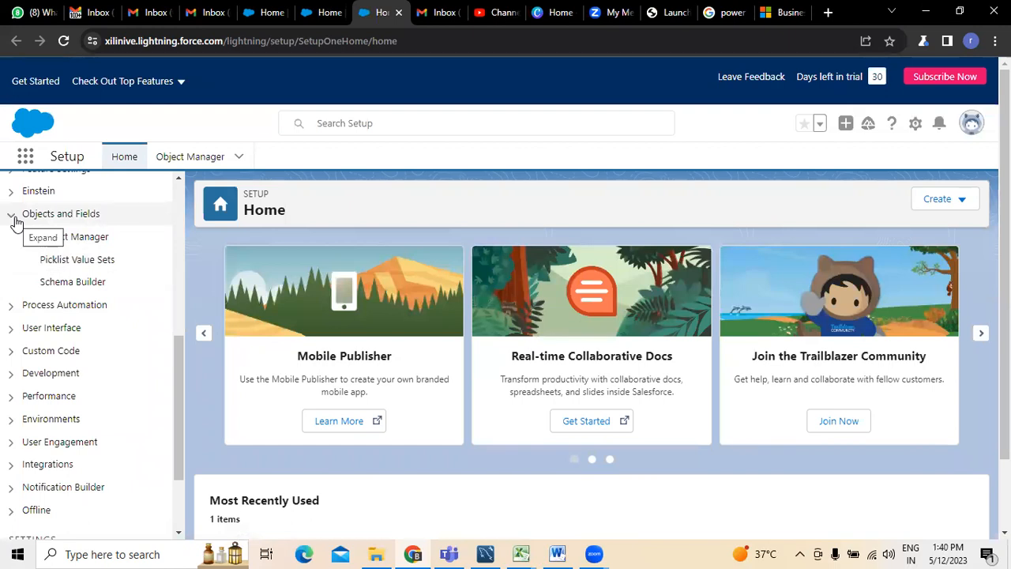
left_click(12, 330)
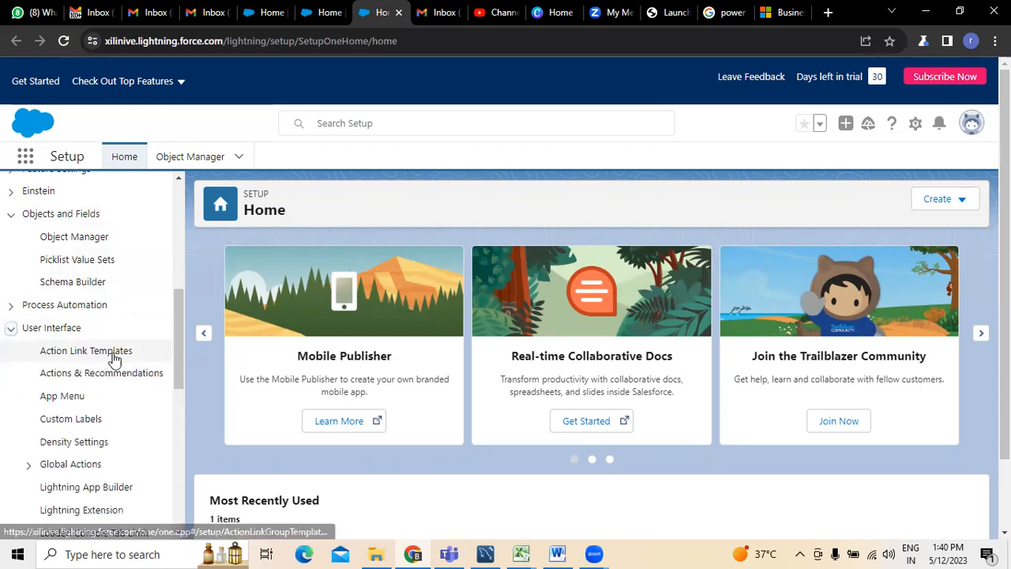
scroll(178, 354, "down", 1)
scroll(179, 356, "down", 1)
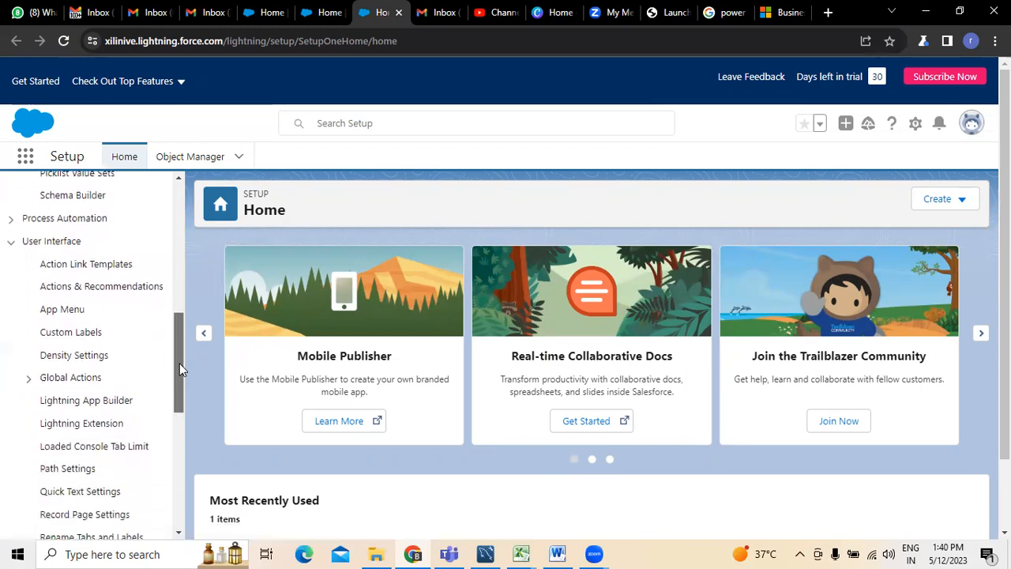
left_click(66, 339)
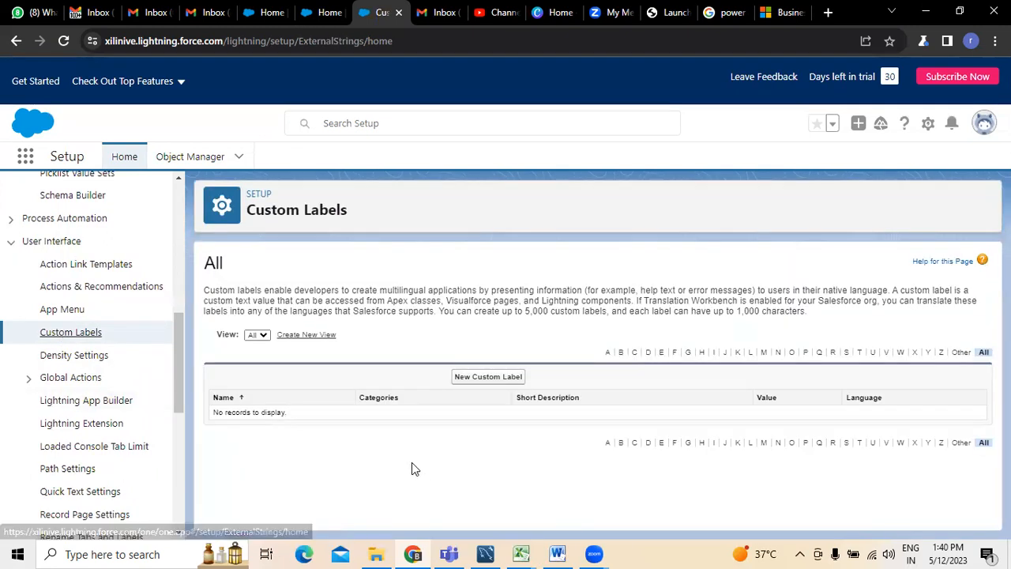
- Filter the custom labels list by the letter B and check the available list views
left_click(621, 443)
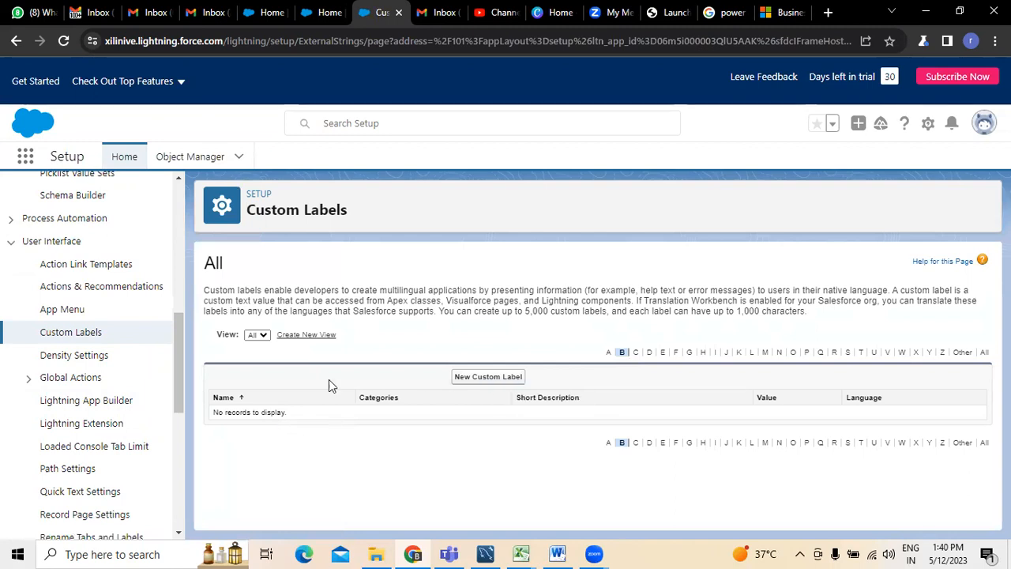
left_click(263, 336)
left_click(266, 337)
- Create and save a custom label with short description and name customer, category retail and value 12
left_click(501, 379)
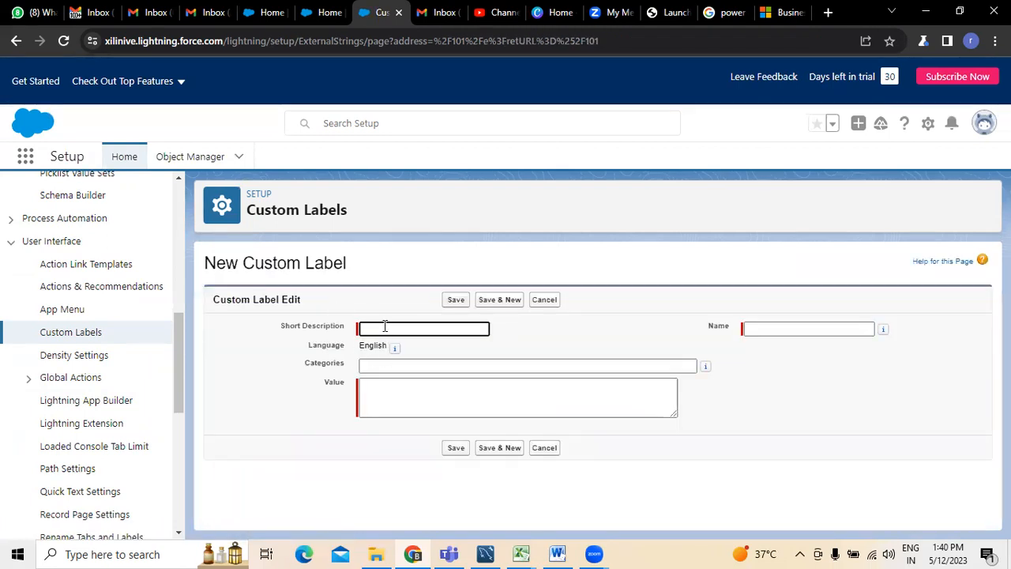
type("customer")
left_click(746, 328)
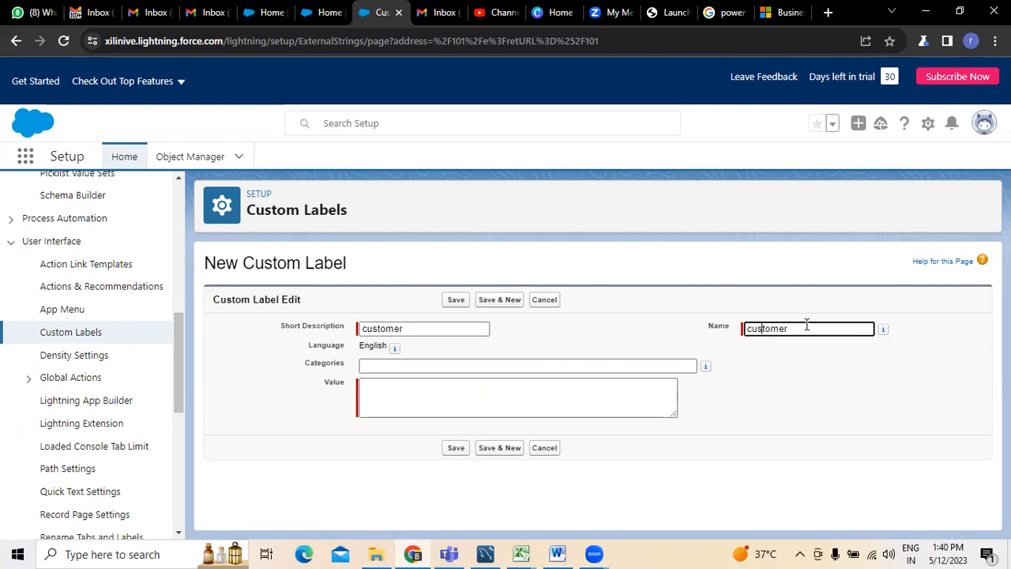
left_click(388, 367)
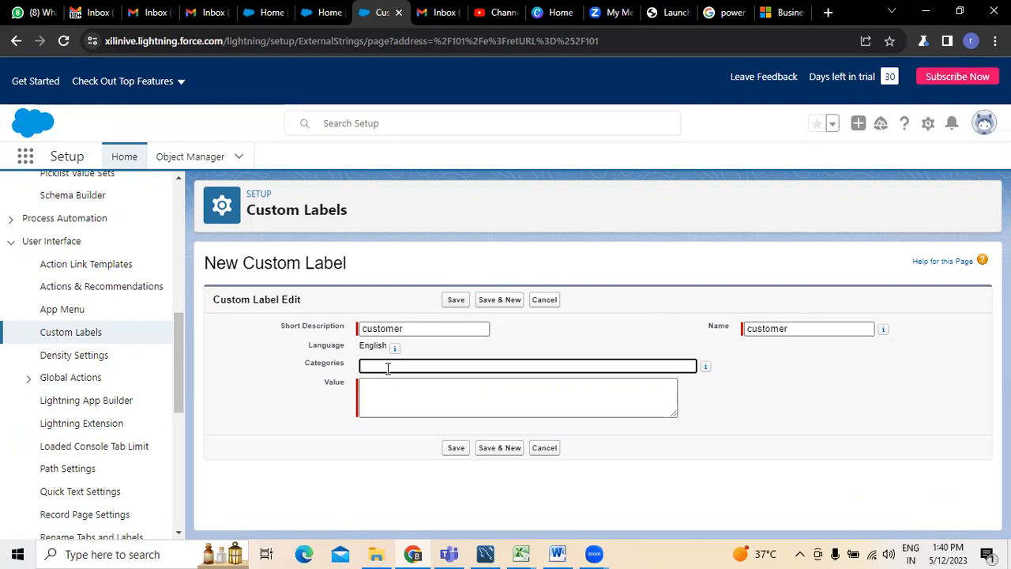
type("retail")
left_click(401, 390)
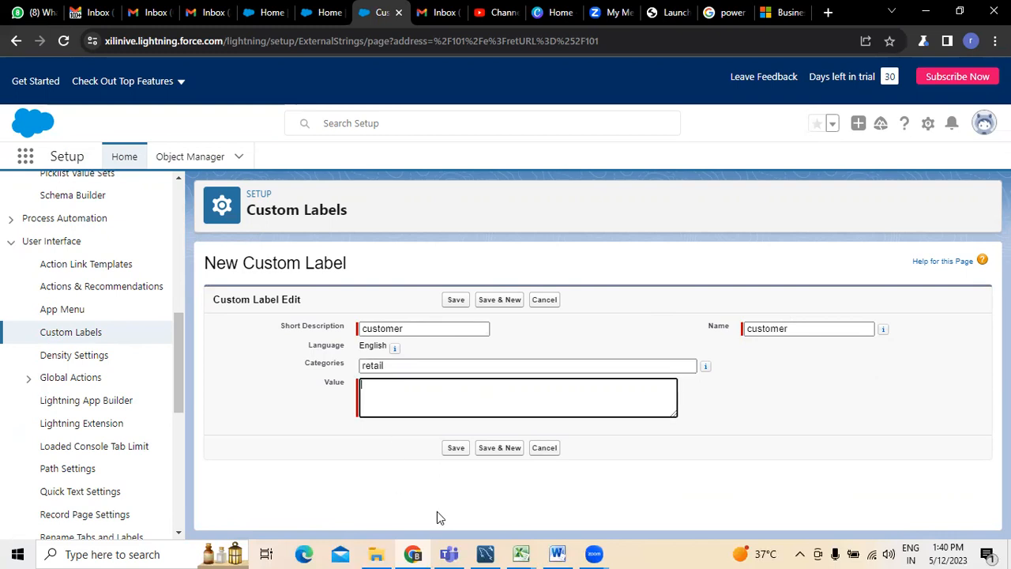
left_click(456, 447)
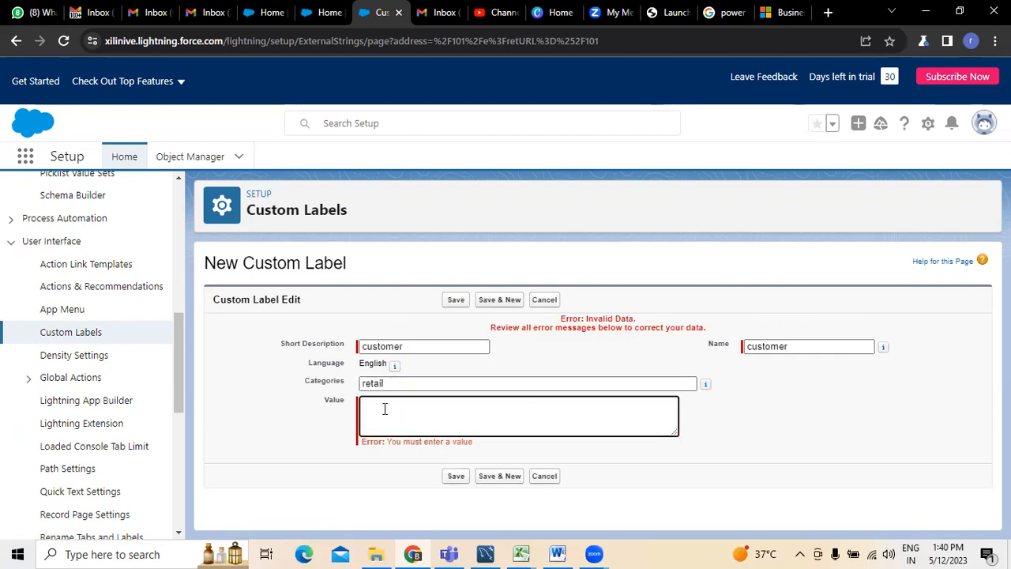
type("12")
left_click(460, 478)
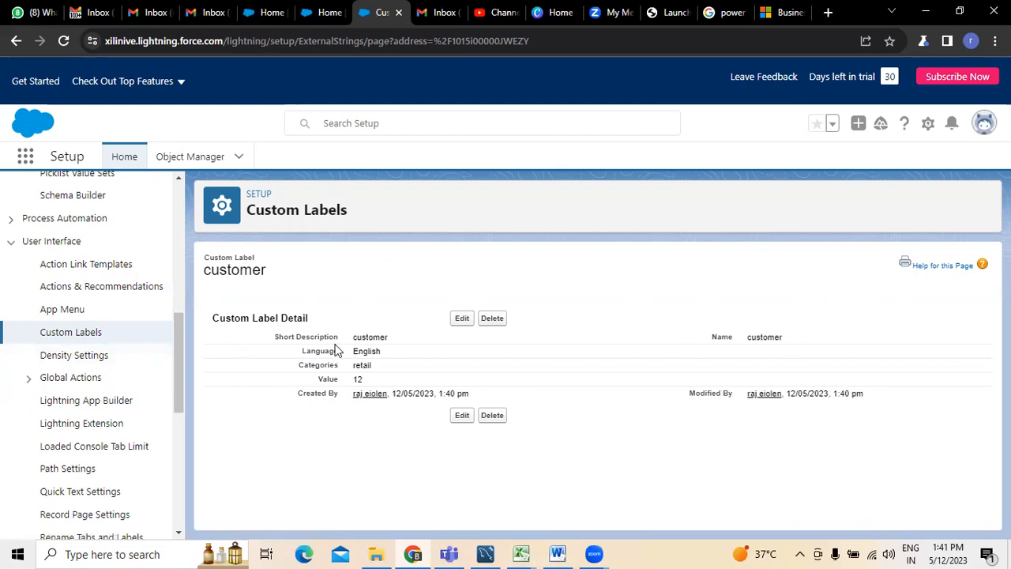
- Create a custom label with short description and name Admin, category retail and value 34, saving it with a new blank form opened
left_click(94, 338)
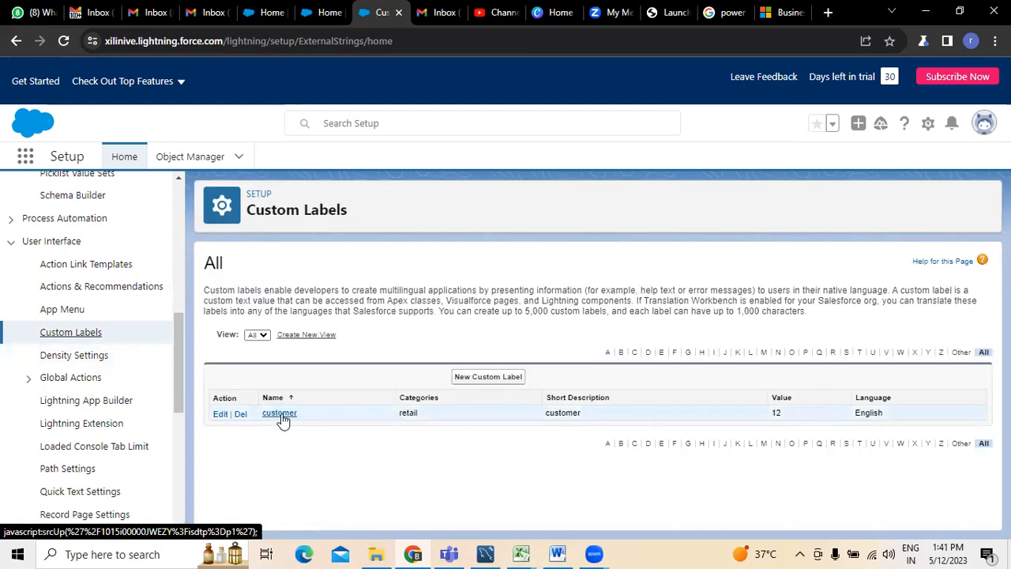
left_click(470, 377)
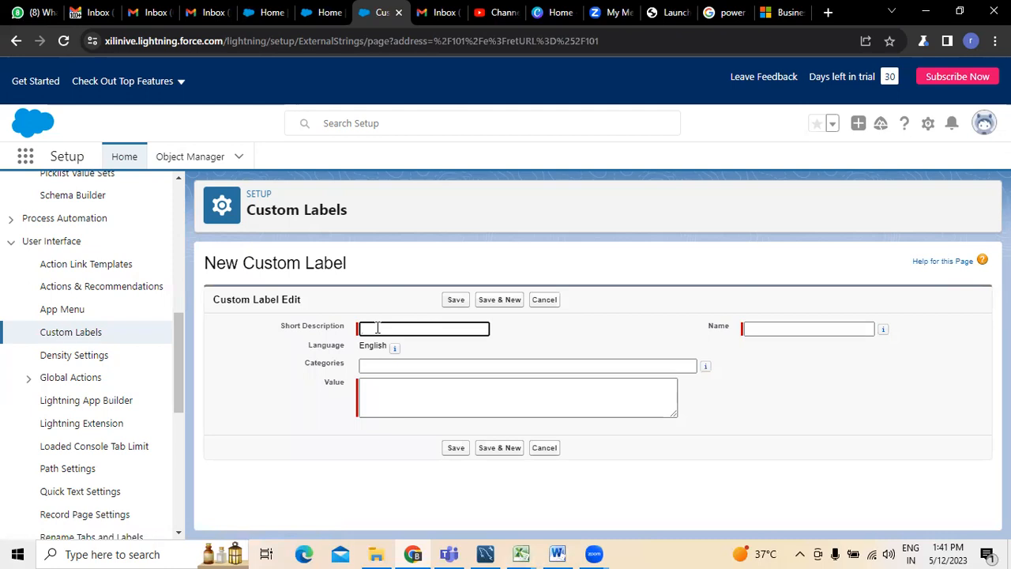
type("Admin")
left_click(751, 329)
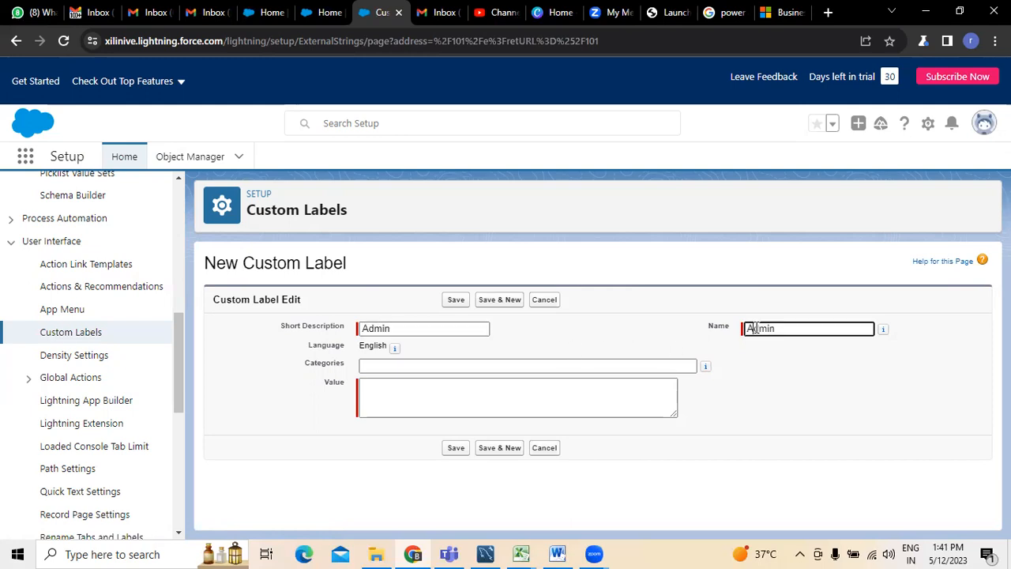
left_click(397, 366)
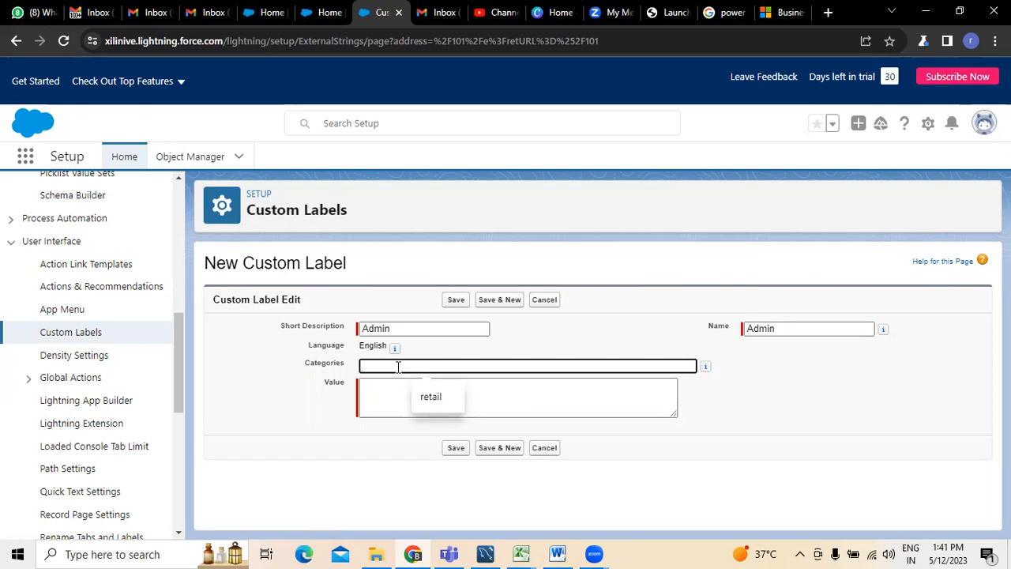
left_click(428, 396)
left_click(404, 404)
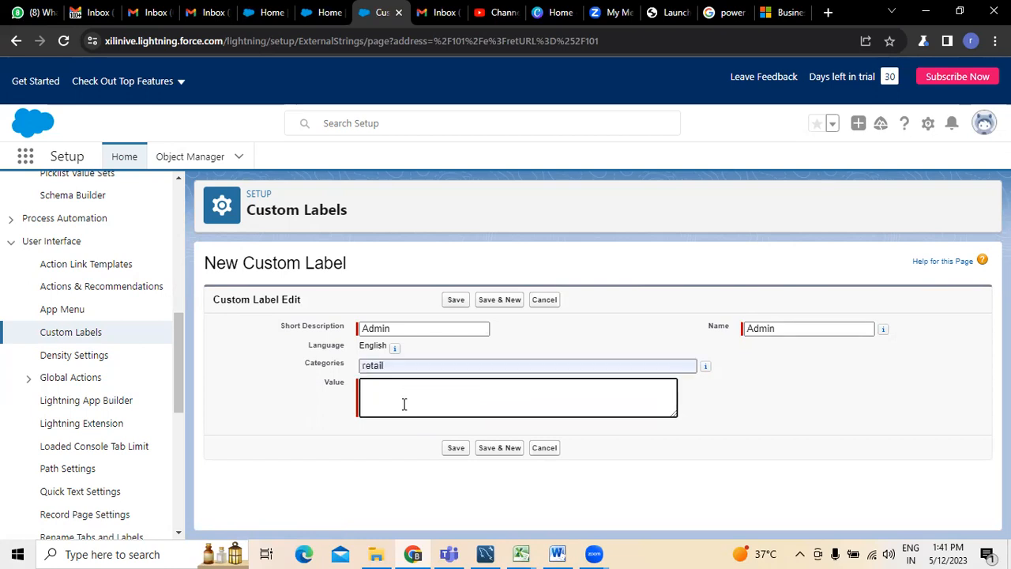
type("34")
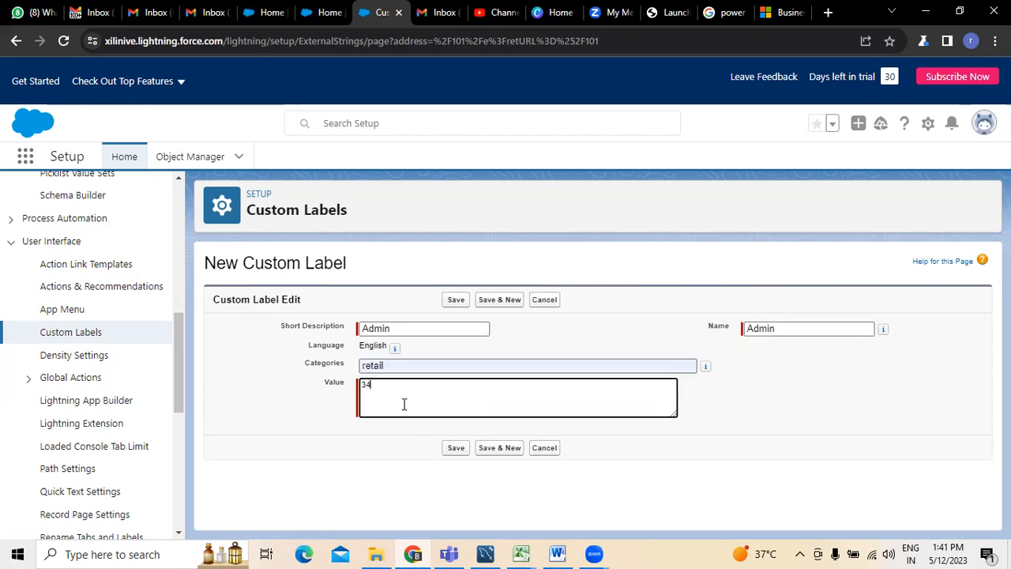
left_click(501, 449)
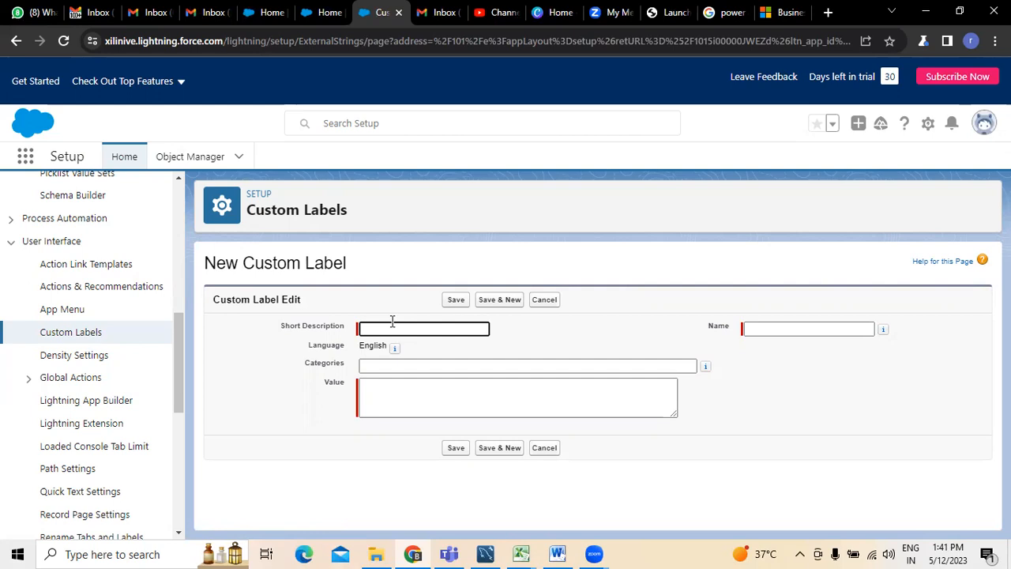
- Fill in a custom label described as data entry, category retail, value 54, and save it with another blank form opened
type("data enryr")
key("BackSpace")
key("BackSpace")
key("BackSpace")
type("try")
left_click(438, 367)
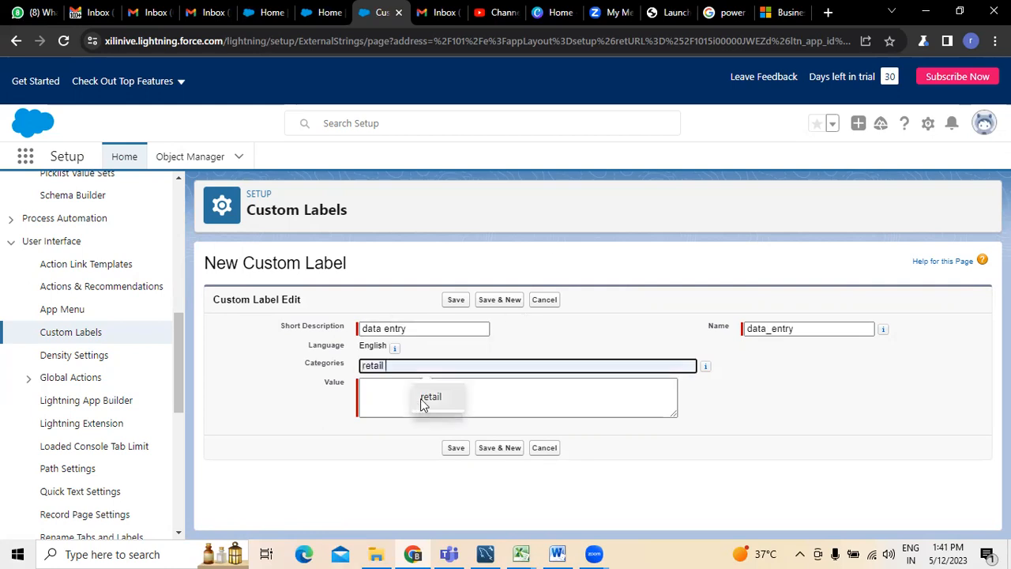
left_click(420, 398)
left_click(410, 393)
type("rd")
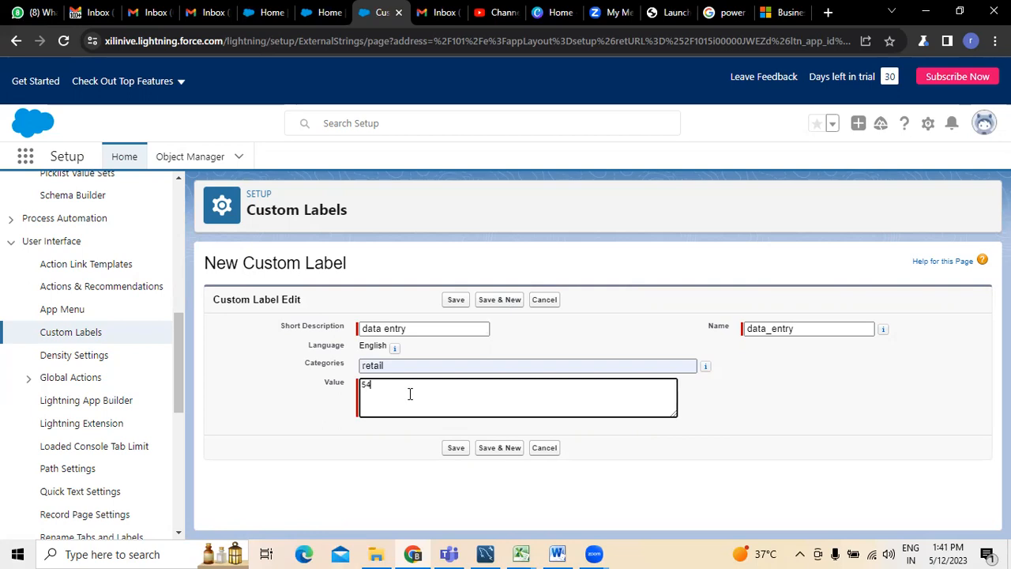
left_click(491, 450)
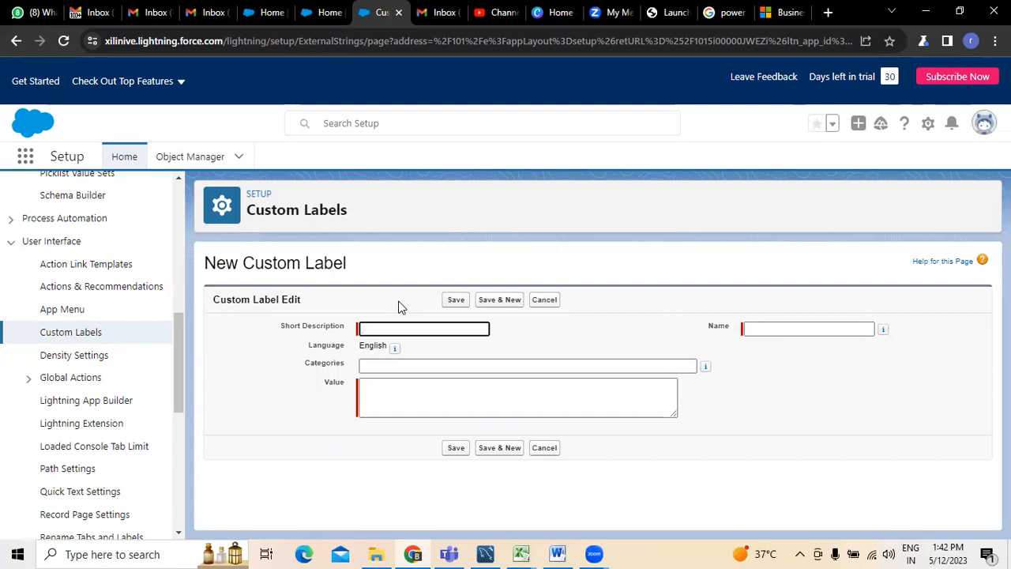
- Create and save a custom label with short description sales lead, category retail and value 57
type("sales lead")
left_click(382, 364)
left_click(431, 396)
left_click(426, 393)
type("54")
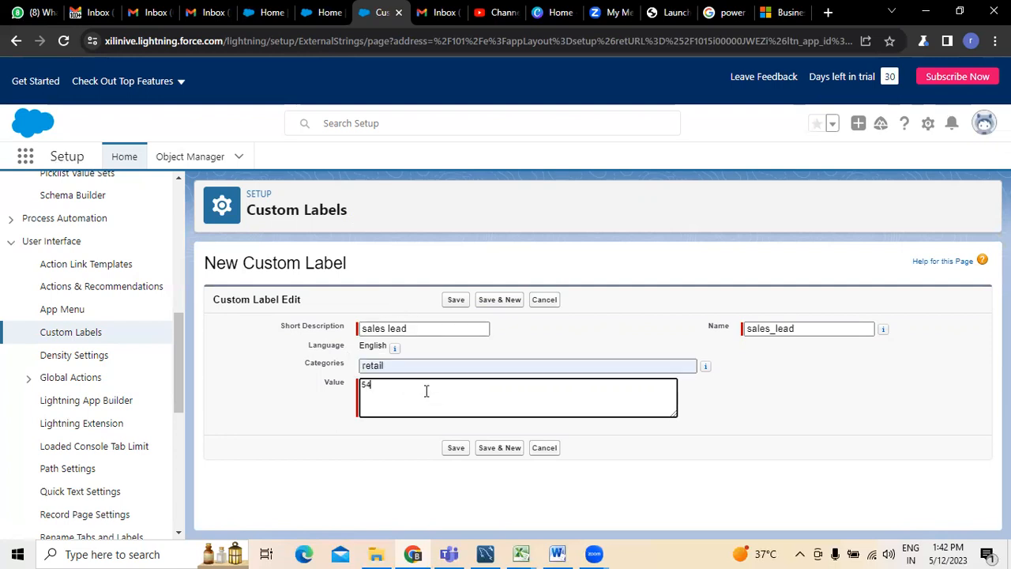
key("BackSpace")
type("5")
left_click(456, 448)
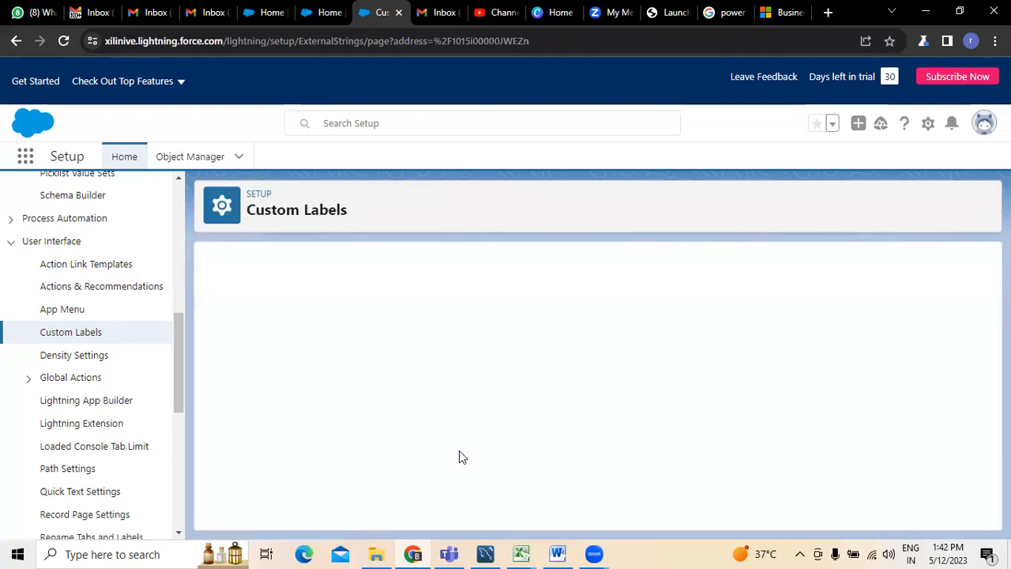
- Return to the custom labels list, filter it by the letters H and A, and show all labels again
left_click(91, 336)
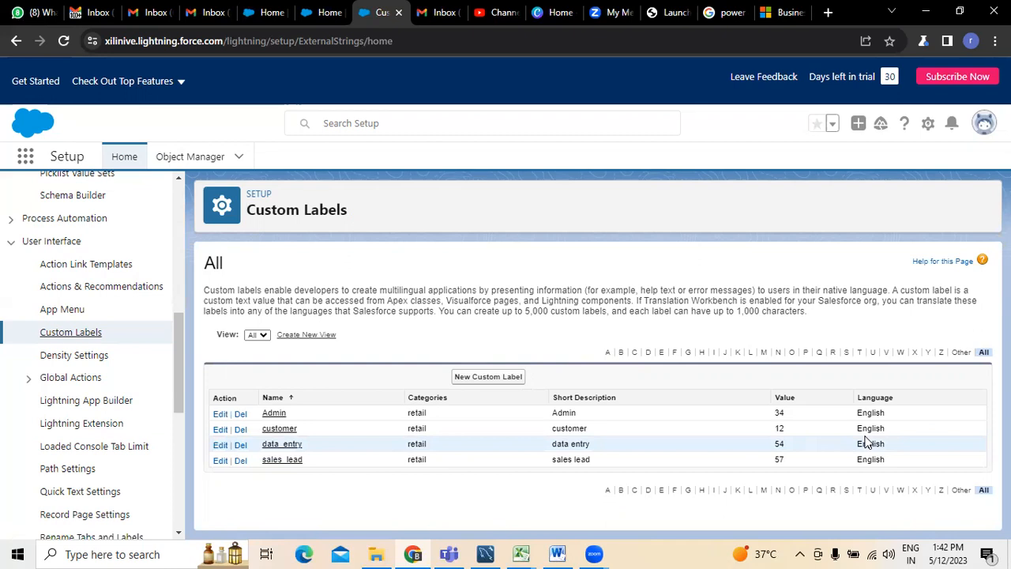
left_click(703, 352)
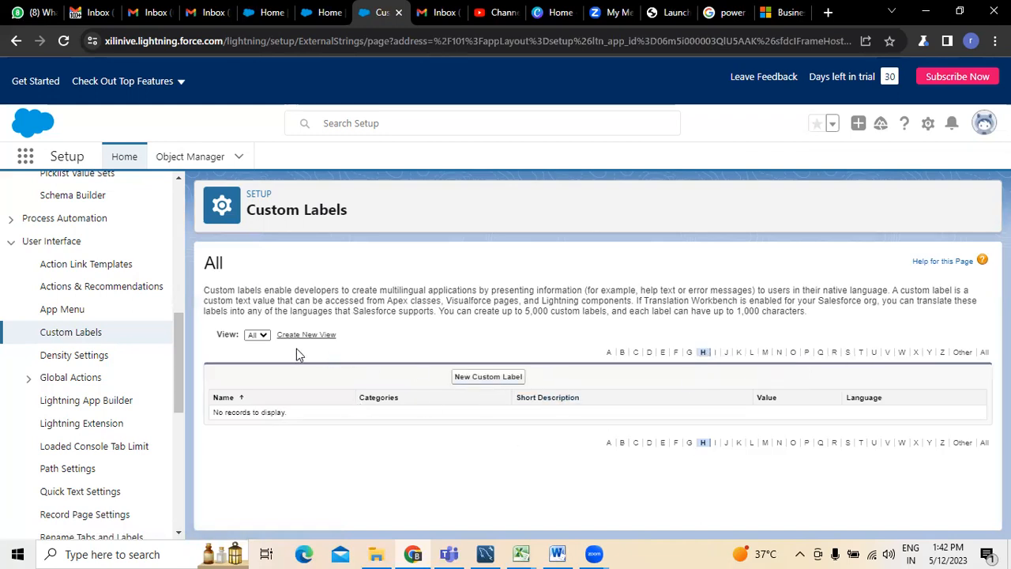
left_click(256, 334)
left_click(608, 443)
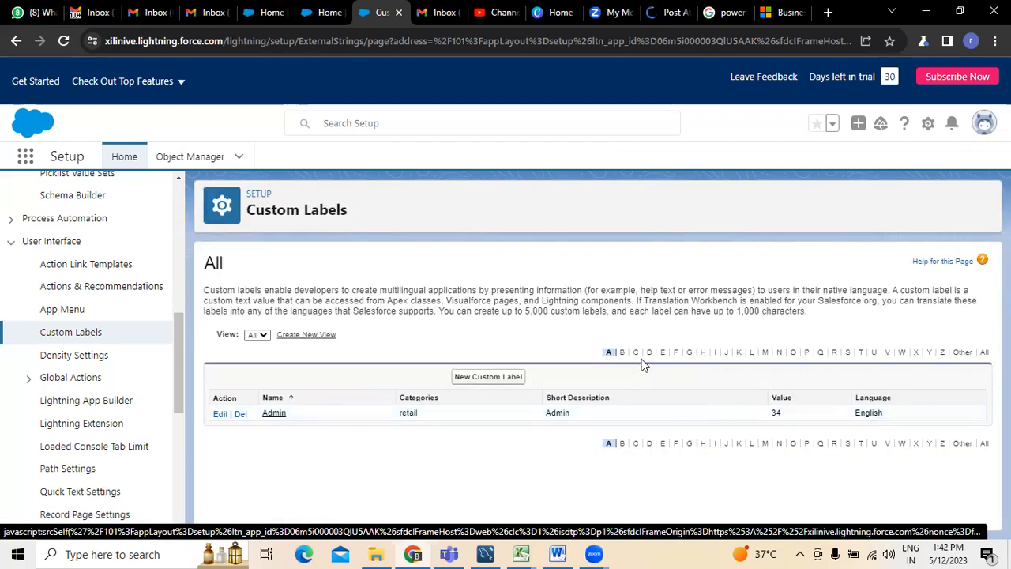
left_click(984, 352)
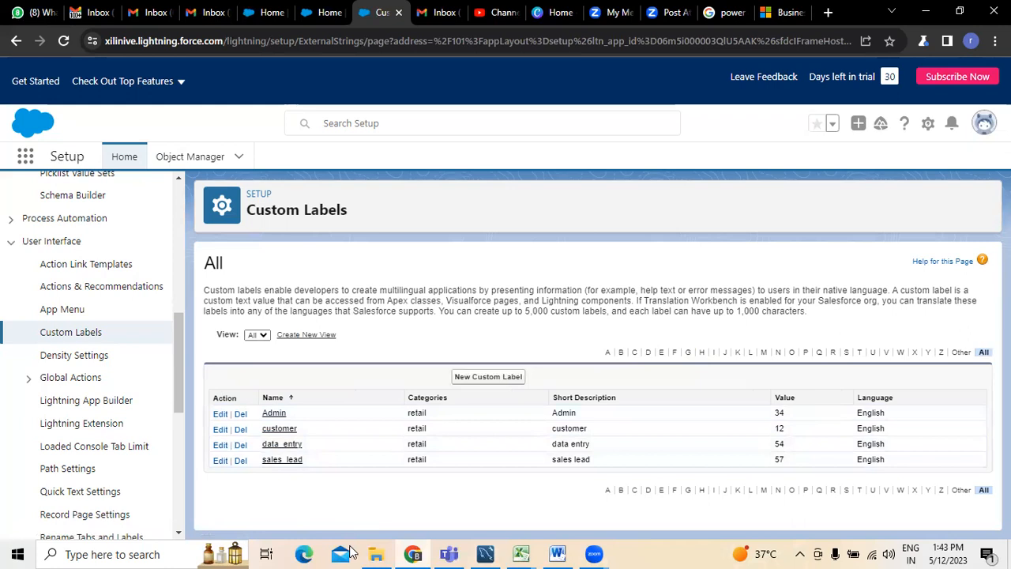
- Set the org's default display density to Comfy in Density Settings
left_click(79, 355)
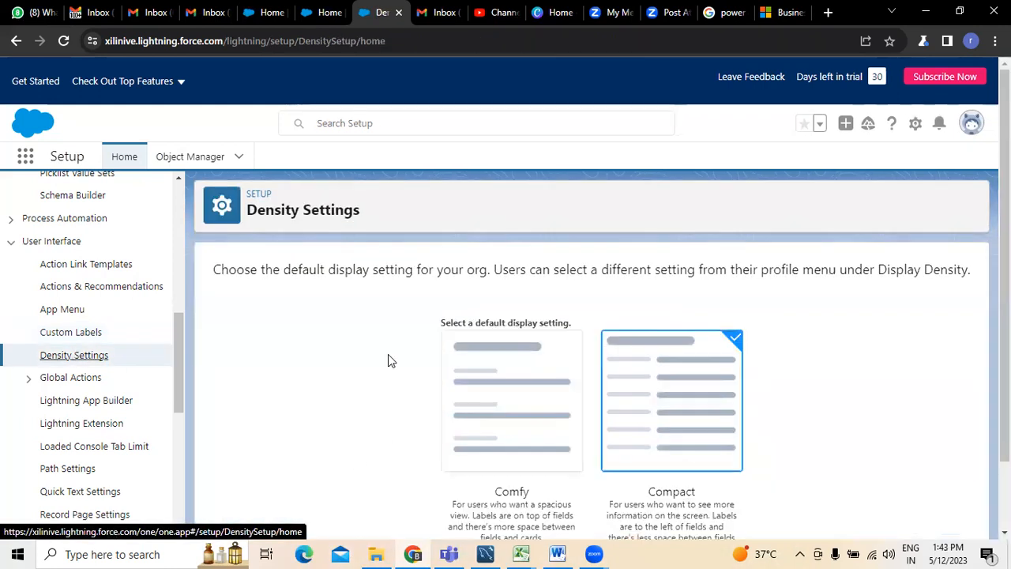
scroll(388, 355, "down", 1)
scroll(386, 355, "up", 1)
scroll(870, 396, "down", 1)
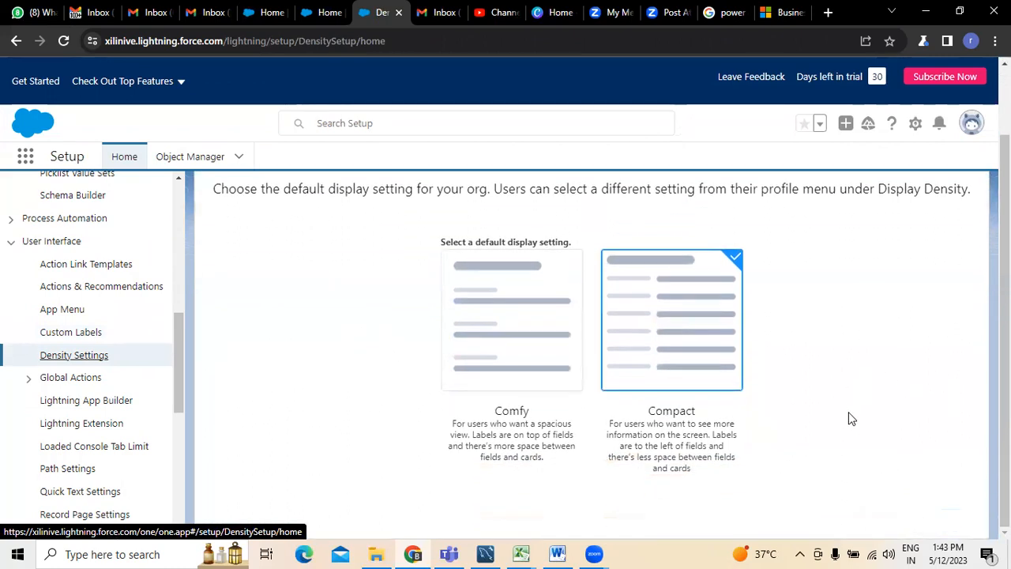
scroll(848, 394, "up", 1)
left_click(543, 384)
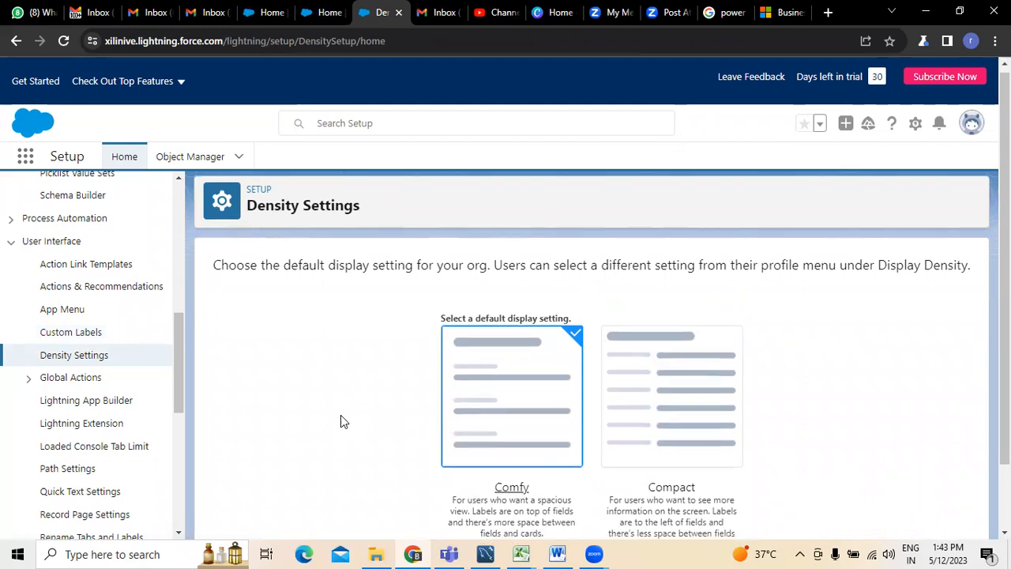
scroll(341, 422, "down", 1)
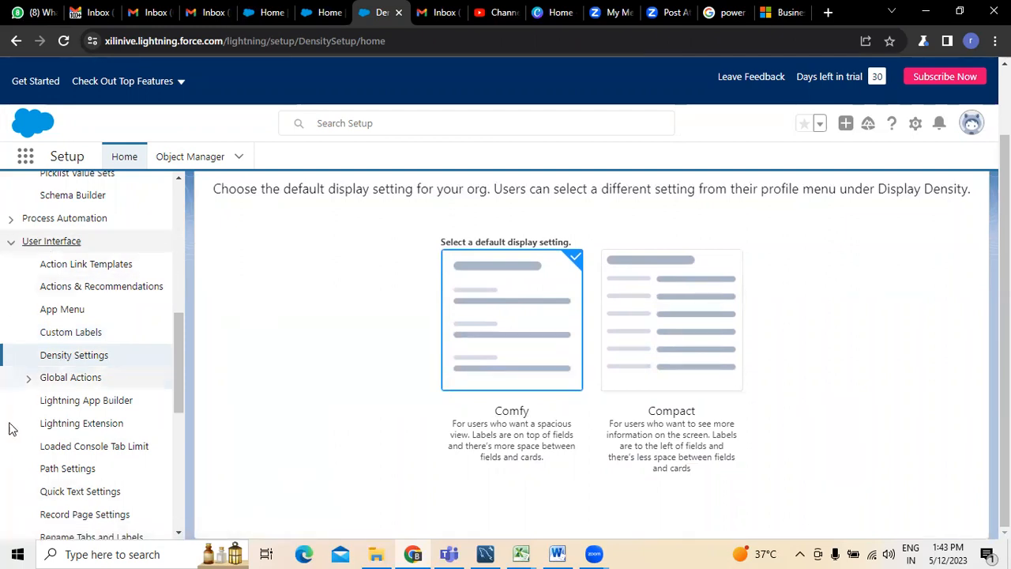
- Open the Path Settings page under User Interface
left_click(83, 470)
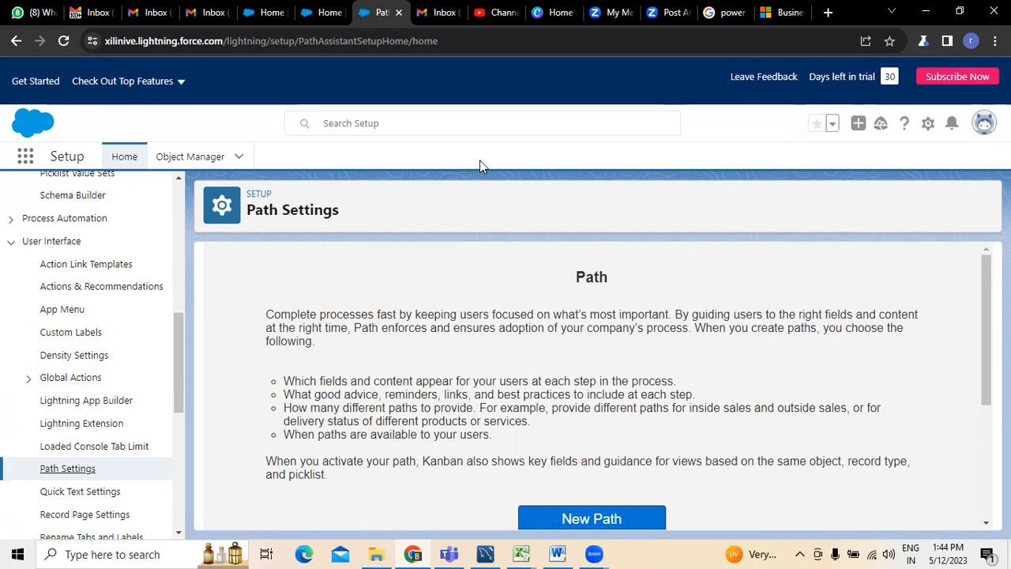
- Start a new path named deployment with the API reference name deployment
scroll(821, 427, "down", 3)
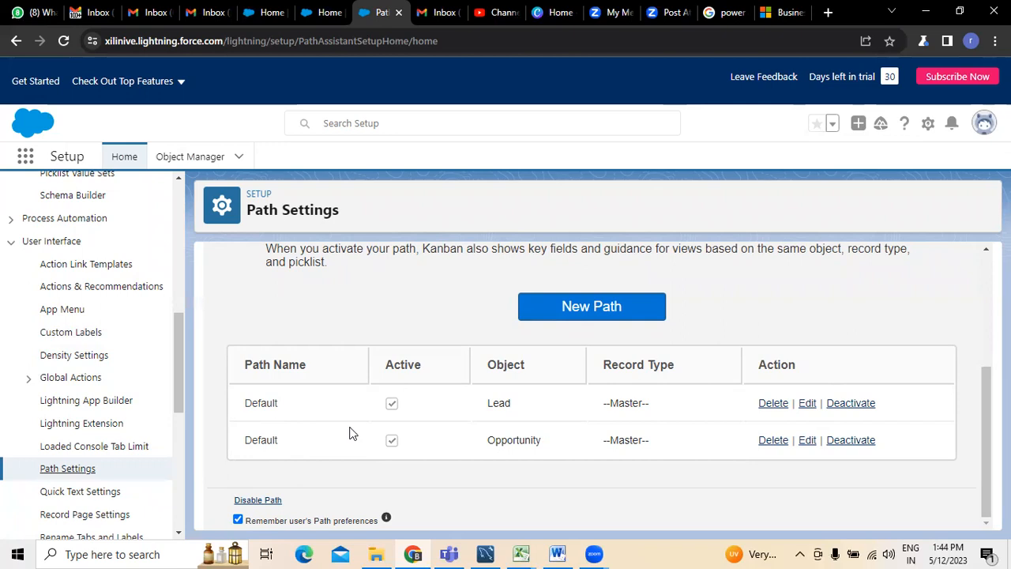
left_click(566, 312)
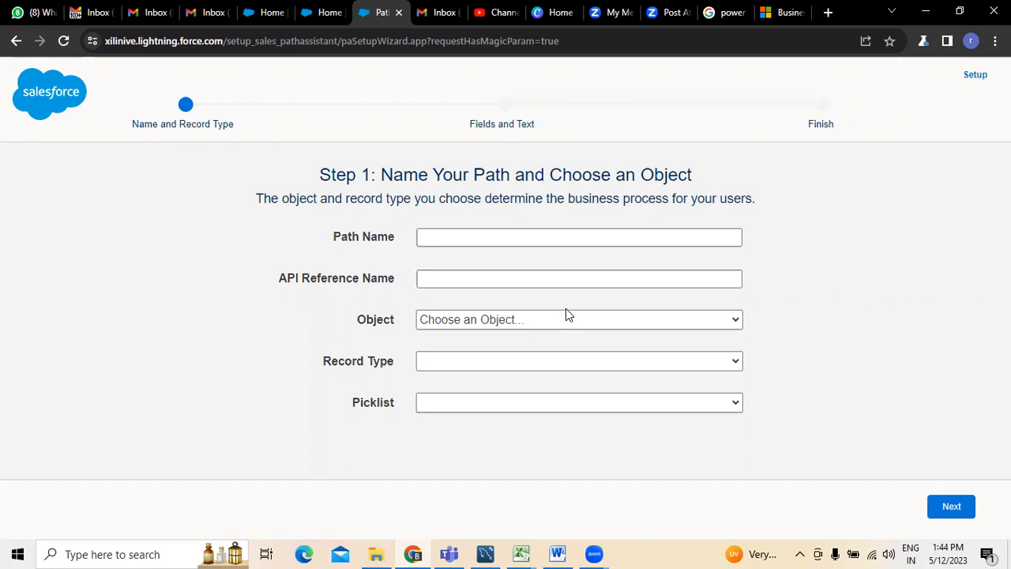
left_click(463, 237)
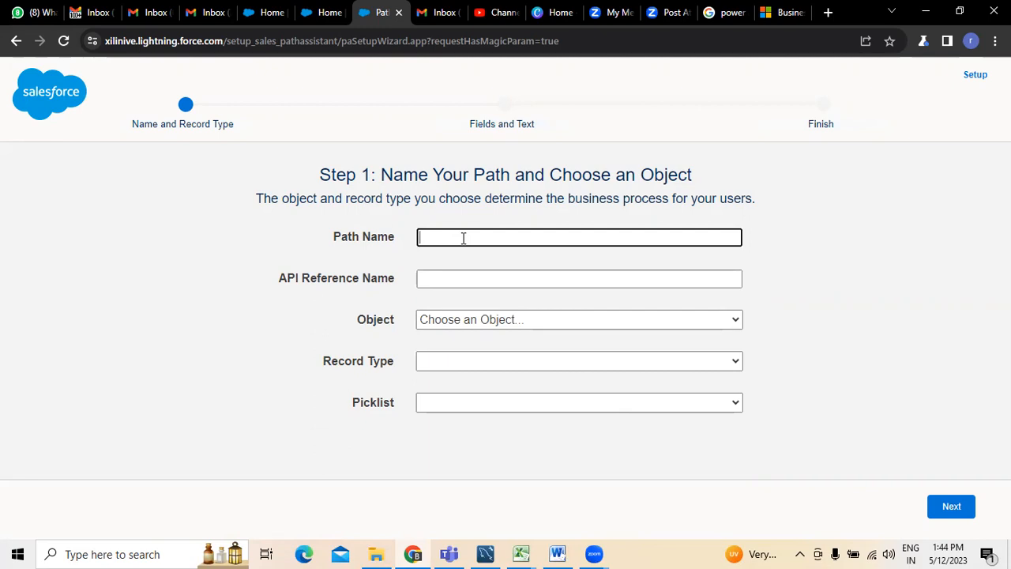
type("deployment")
left_click(448, 279)
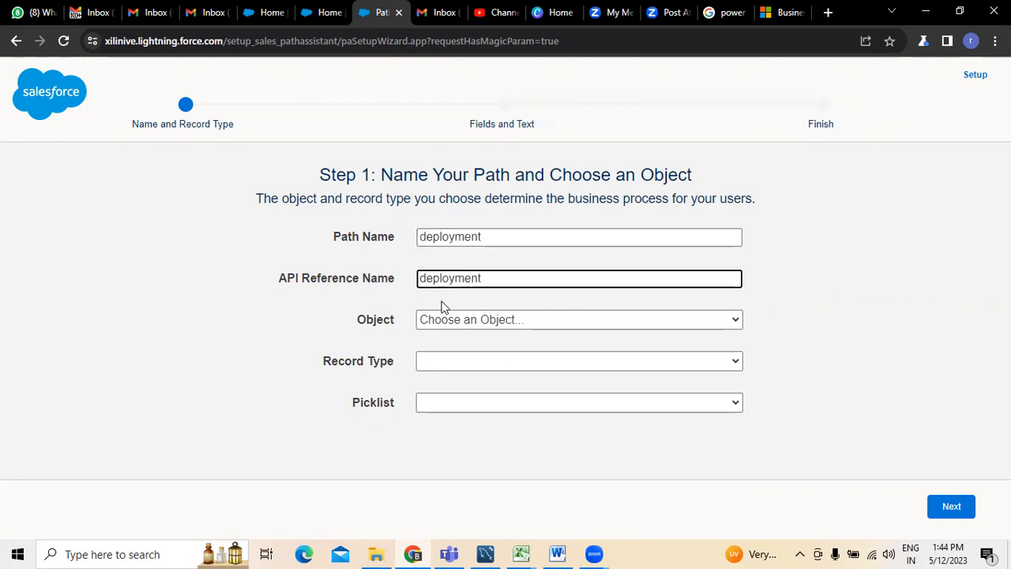
- Set the path's object to Account, record type to --Master-- and picklist to Account Source, and continue to the fields and guidance stage
left_click(531, 323)
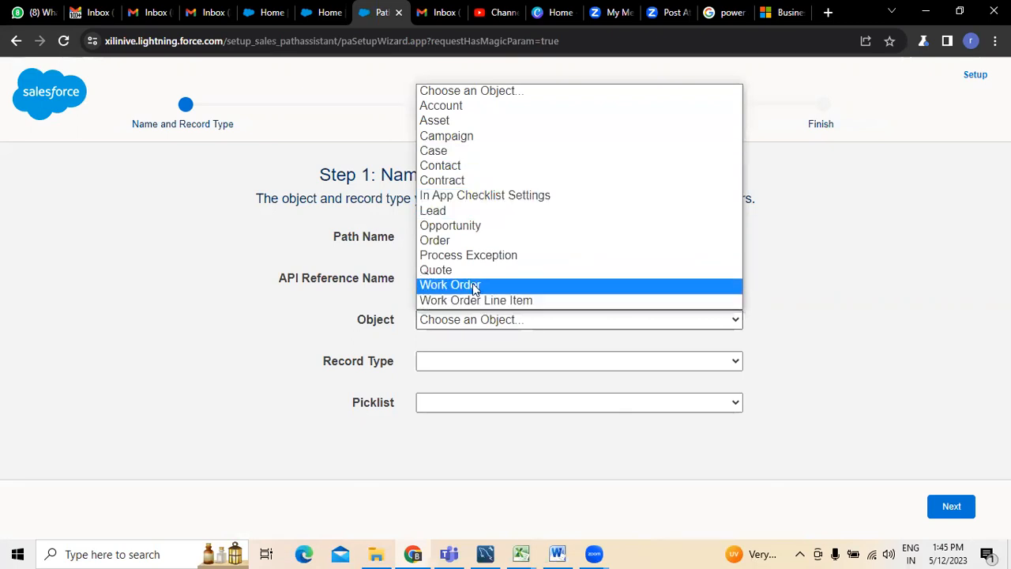
left_click(395, 228)
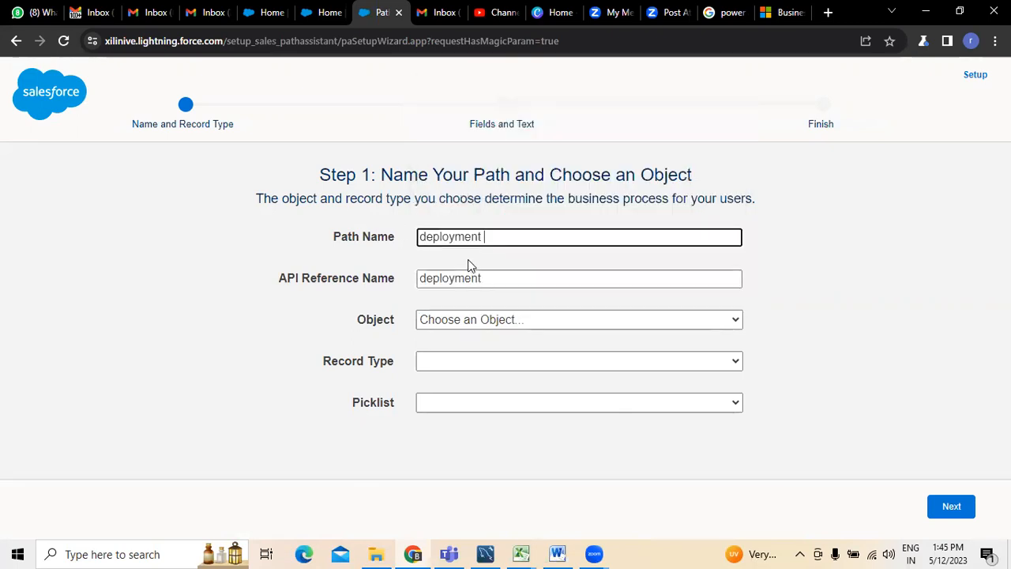
left_click(492, 326)
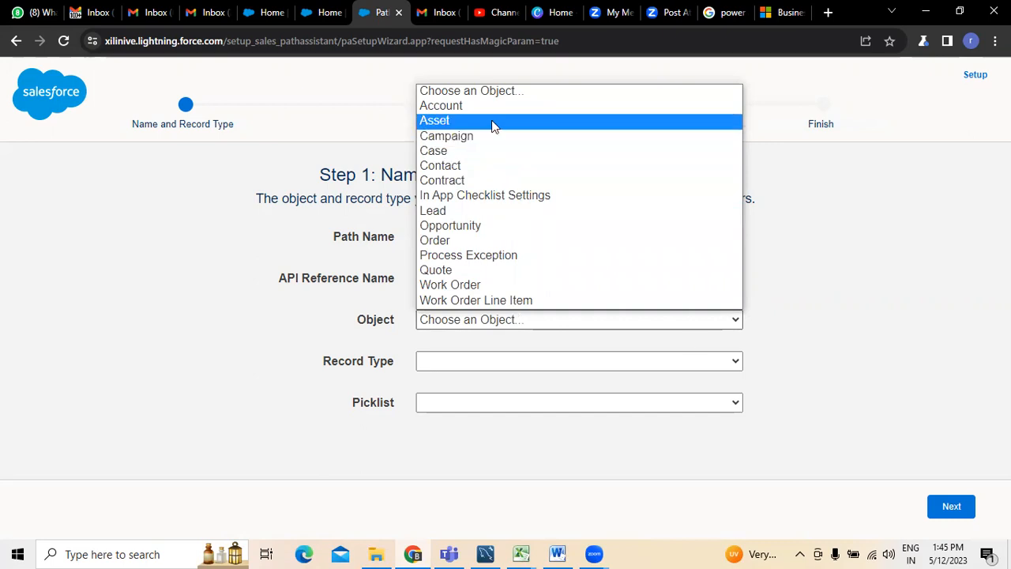
left_click(473, 106)
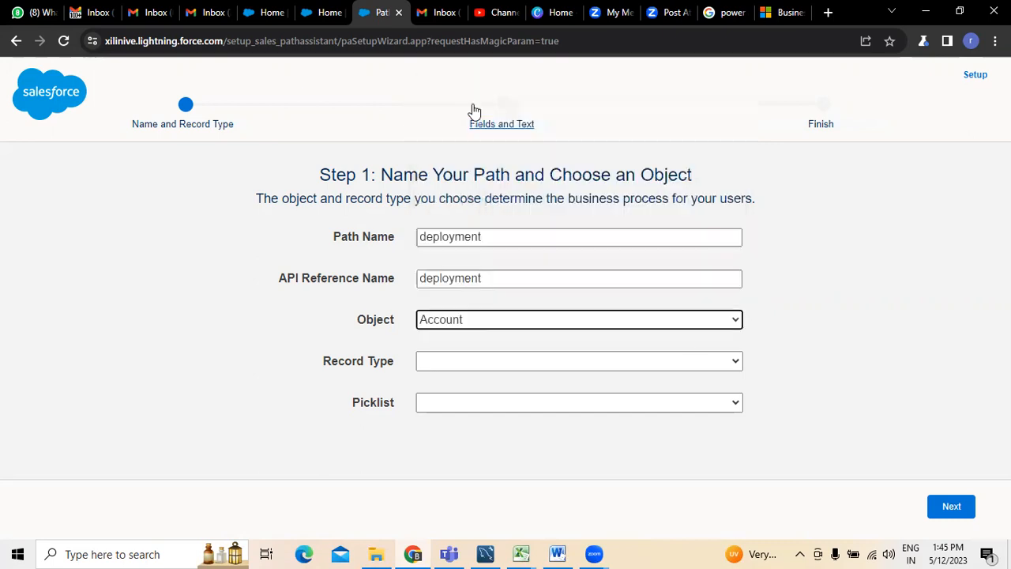
left_click(494, 360)
left_click(491, 378)
left_click(496, 406)
left_click(482, 420)
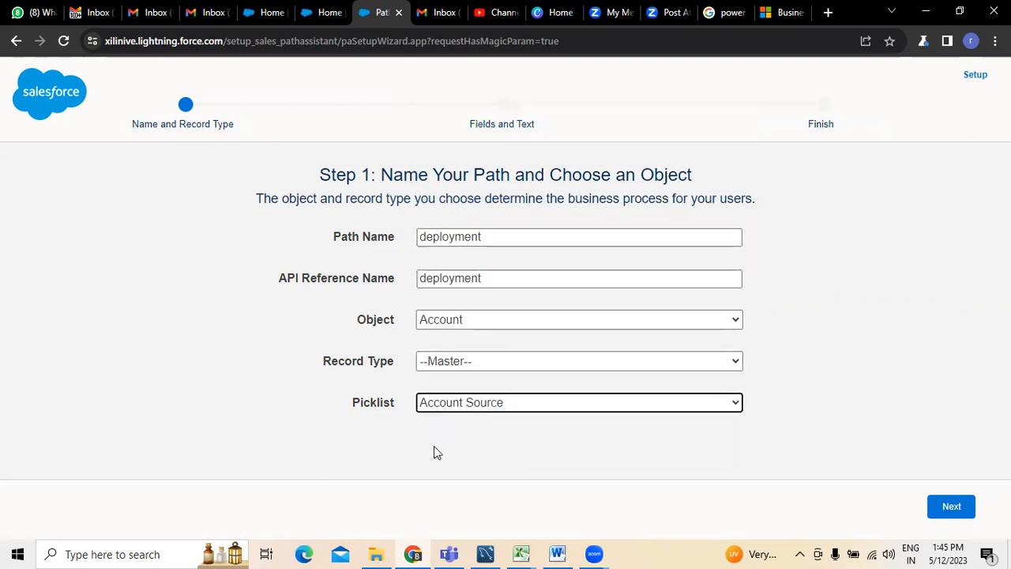
left_click(949, 506)
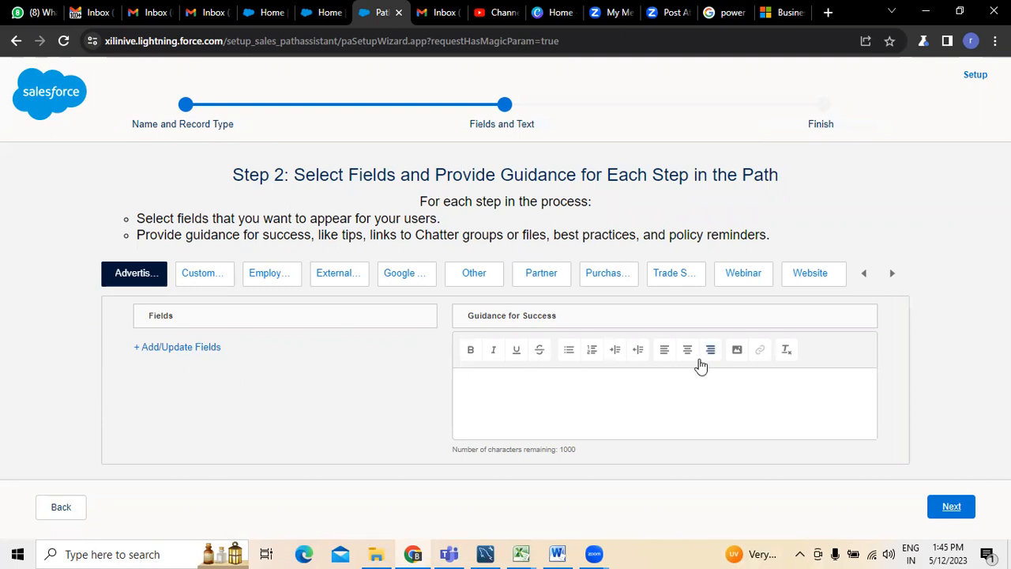
- Review the available fields for the Advertisement step of the path and save without adding any
left_click(207, 282)
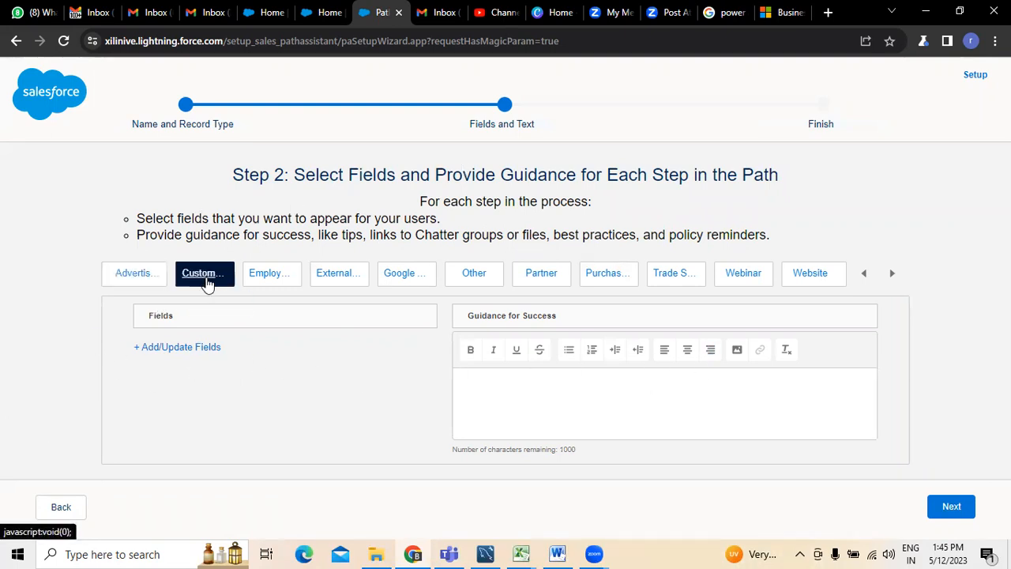
left_click(132, 282)
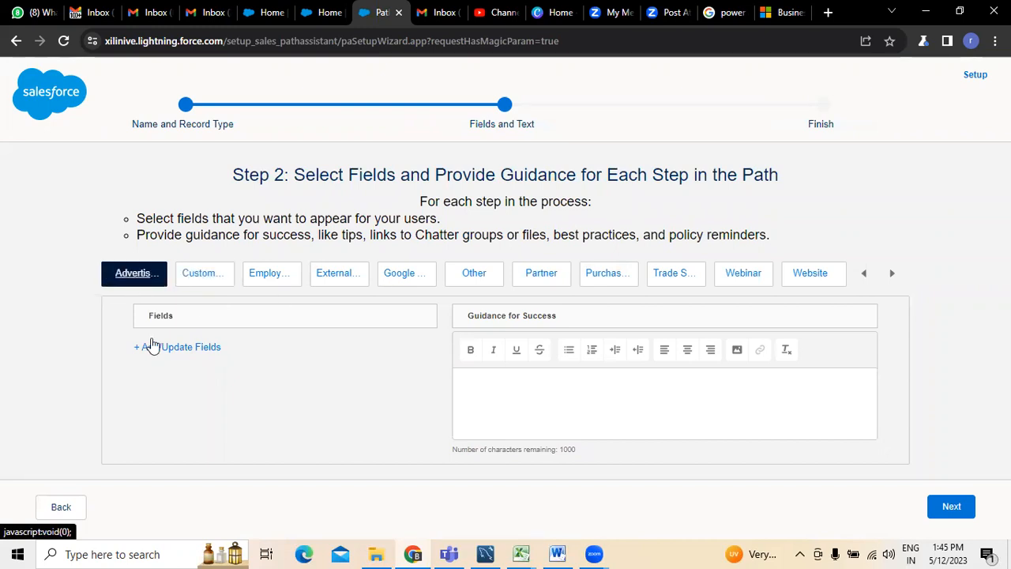
left_click(185, 355)
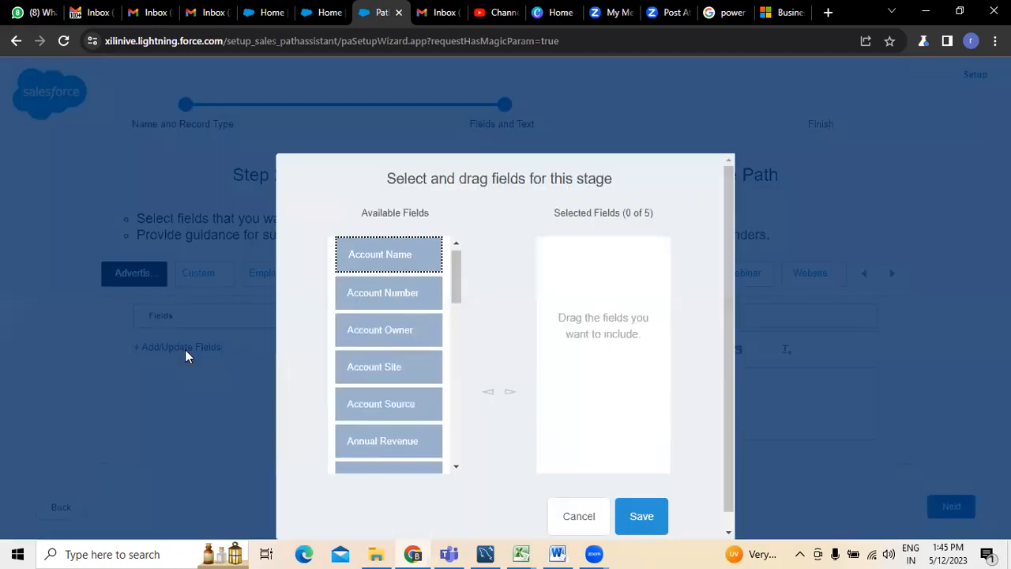
left_click_drag(457, 285, 456, 305)
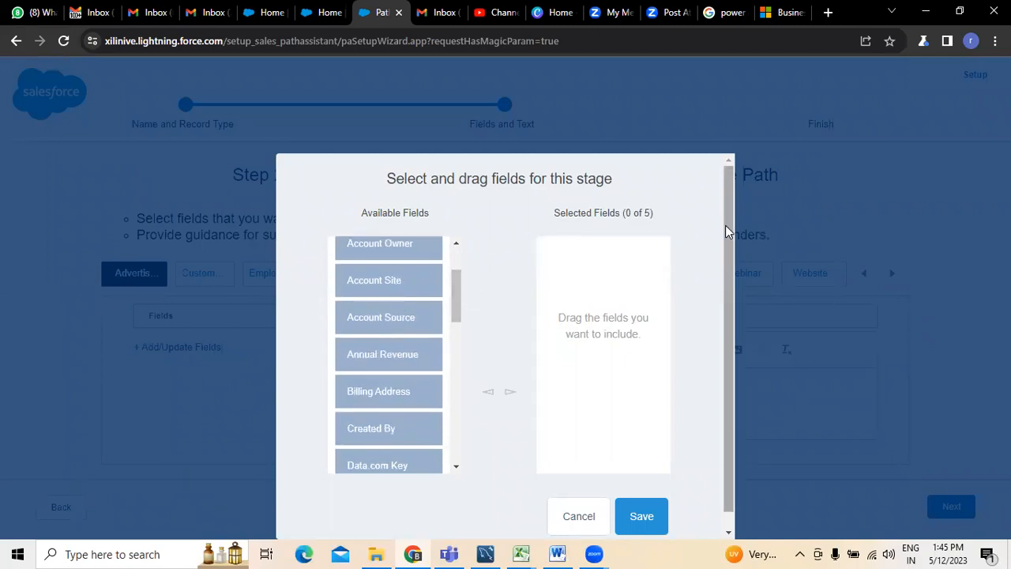
left_click_drag(727, 228, 733, 343)
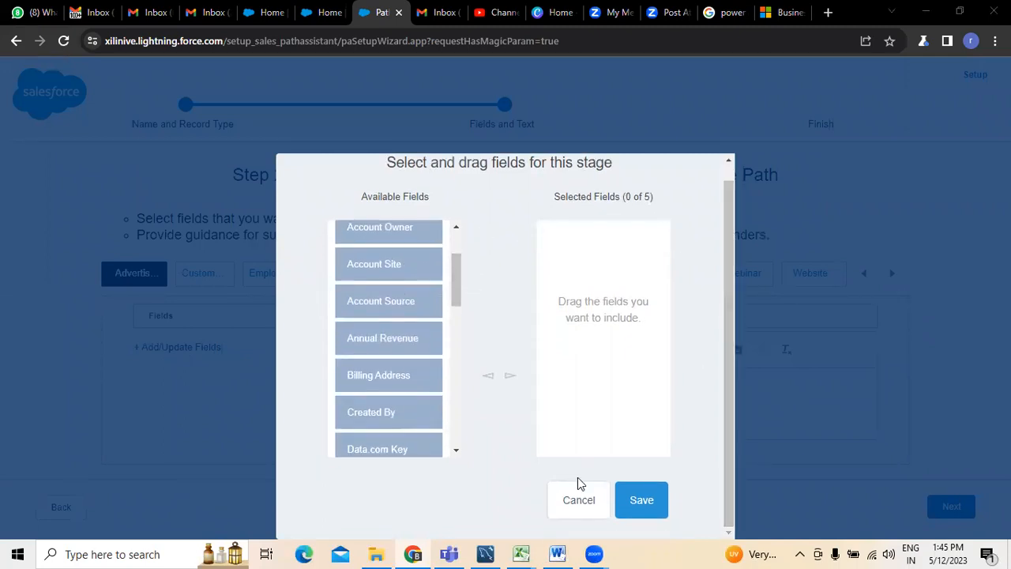
left_click_drag(456, 292, 458, 446)
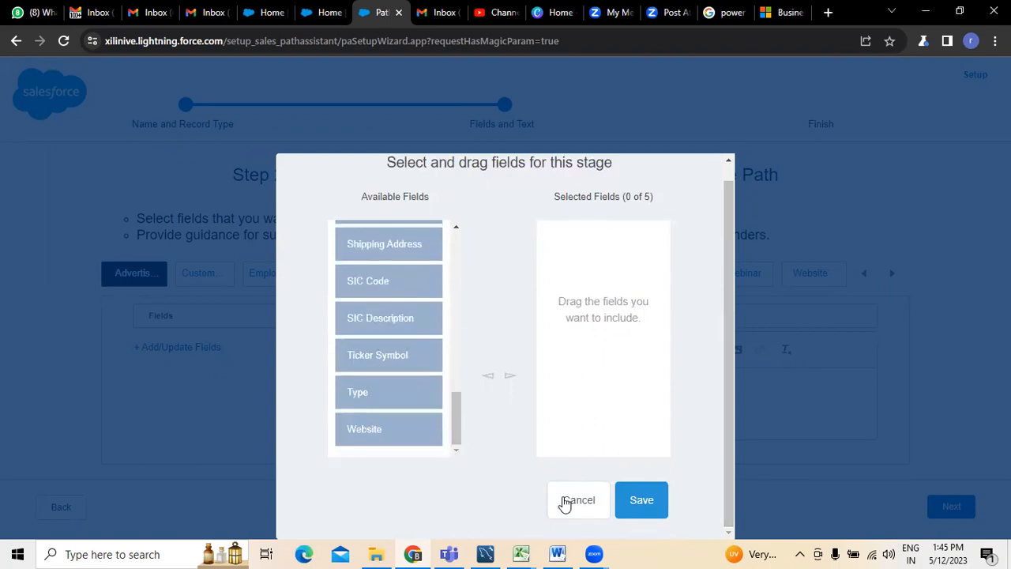
left_click(642, 508)
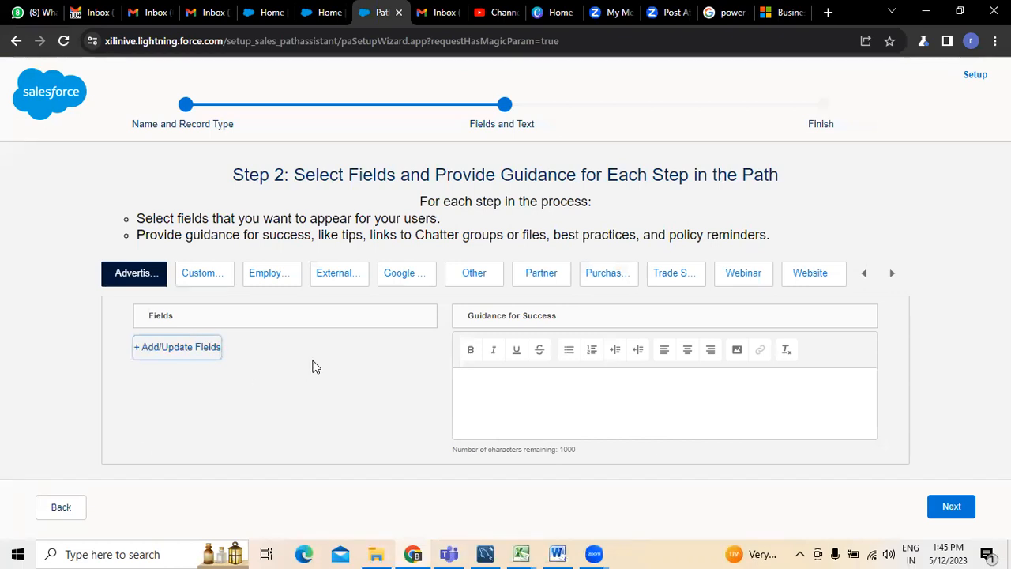
- View the fields and guidance areas of the Customer Event and Employee Referral steps and return to Advertisement
left_click(197, 281)
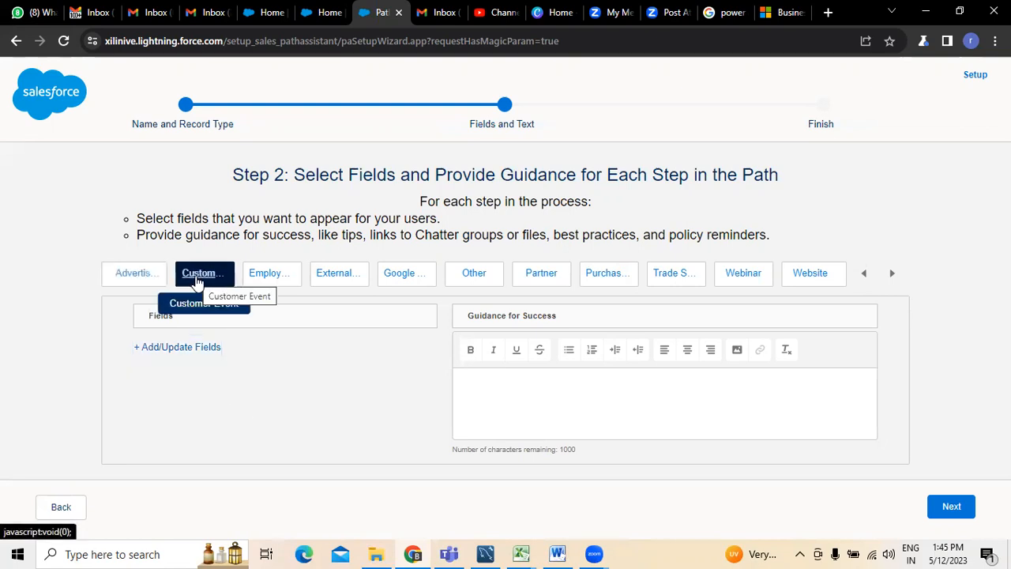
left_click(269, 275)
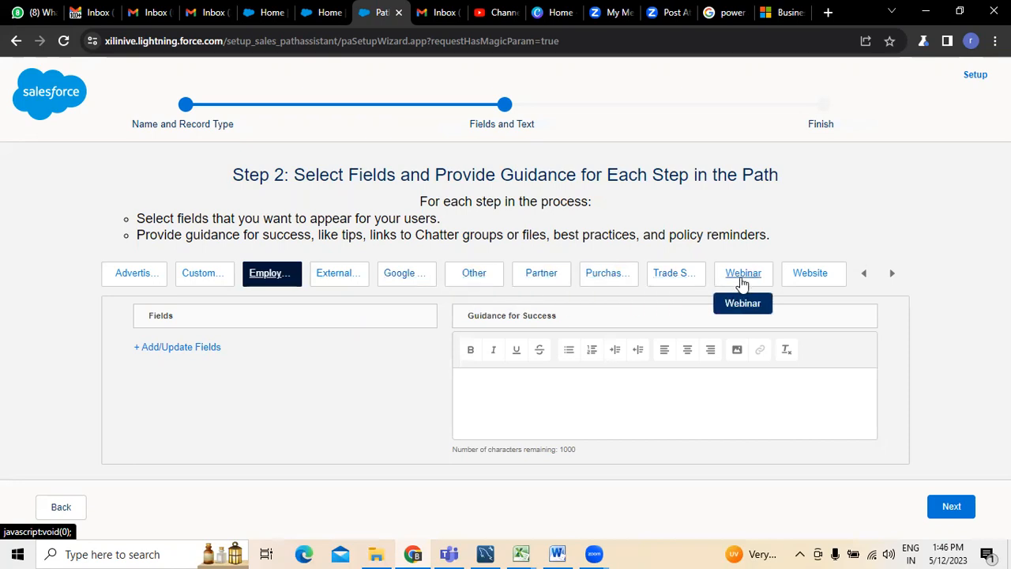
left_click(142, 278)
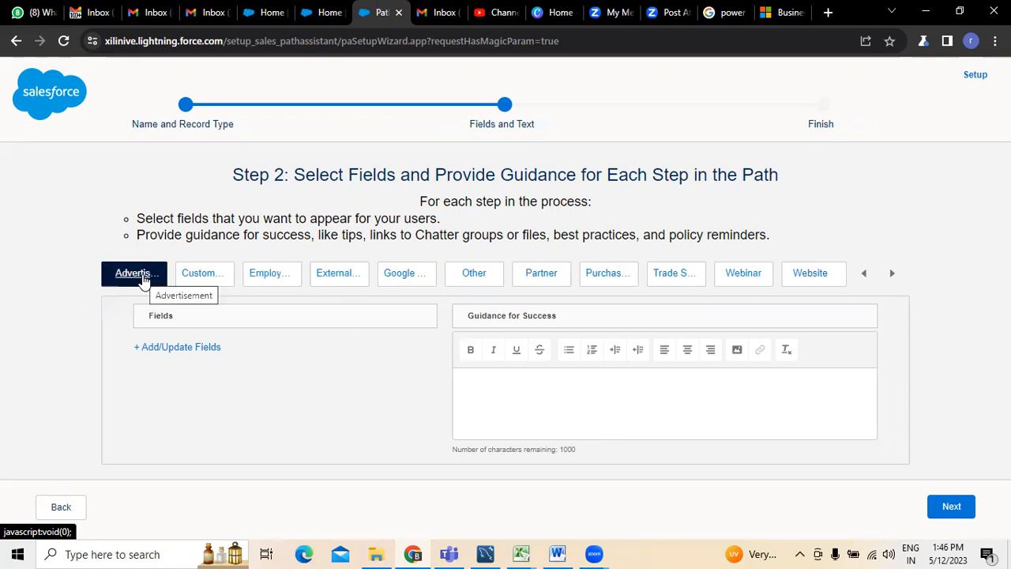
- Proceed to the final stage of the path wizard, activate the path and enable celebrations
left_click(951, 509)
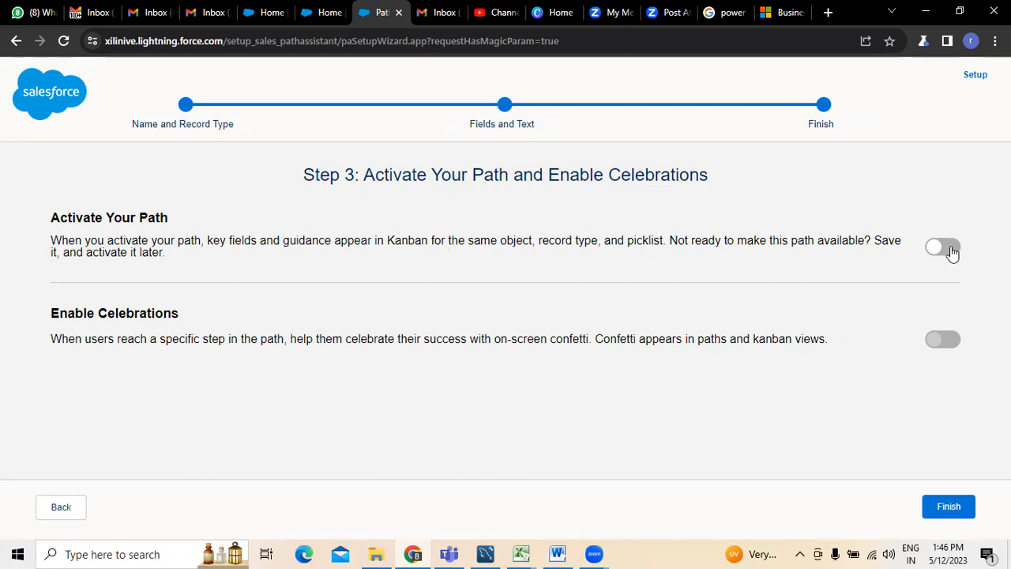
left_click(948, 250)
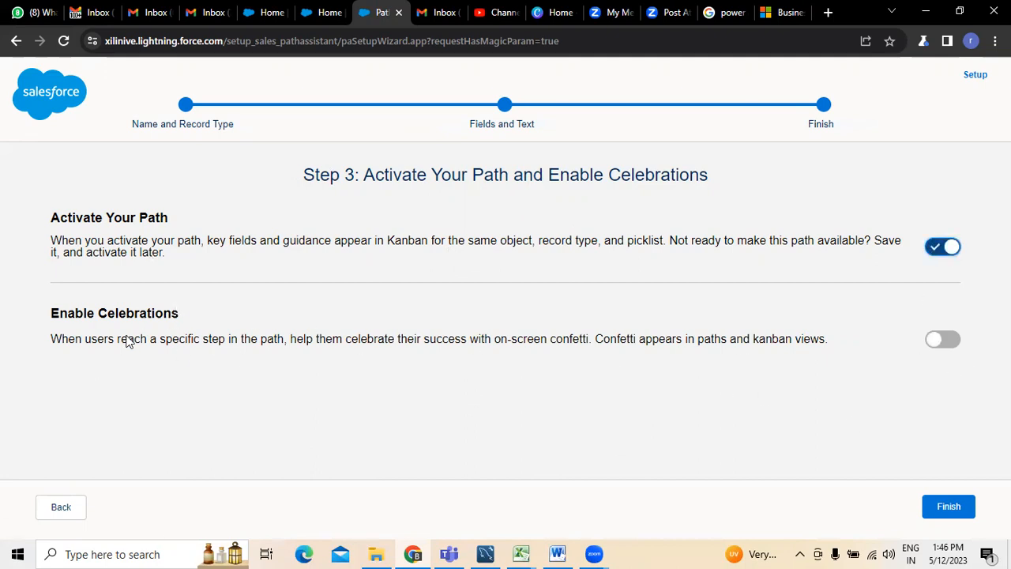
left_click(950, 339)
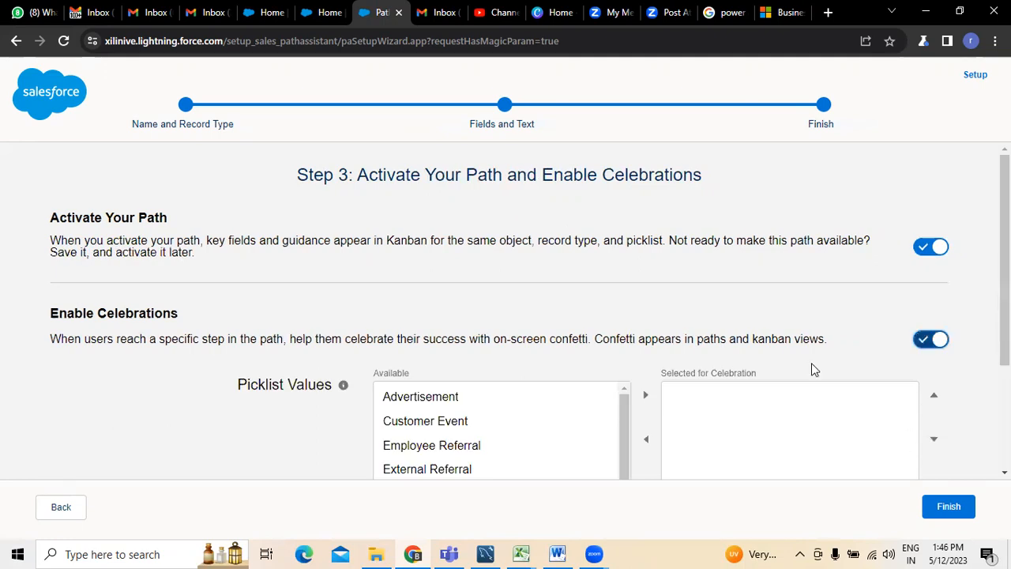
- Add Advertisement, Google AdWords and Trade Show to the picklist values selected for celebration
scroll(580, 418, "down", 2)
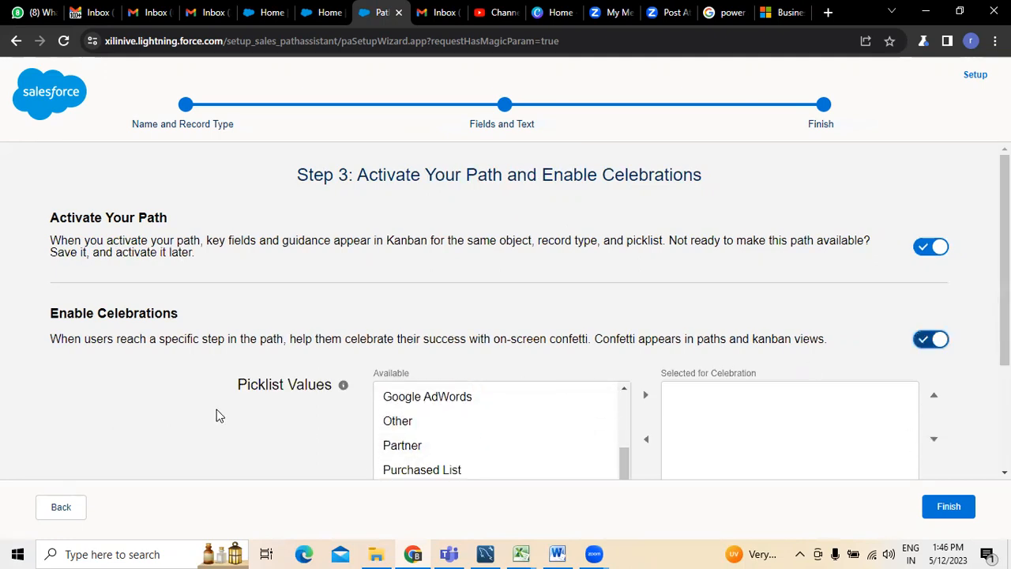
left_click_drag(626, 469, 624, 407)
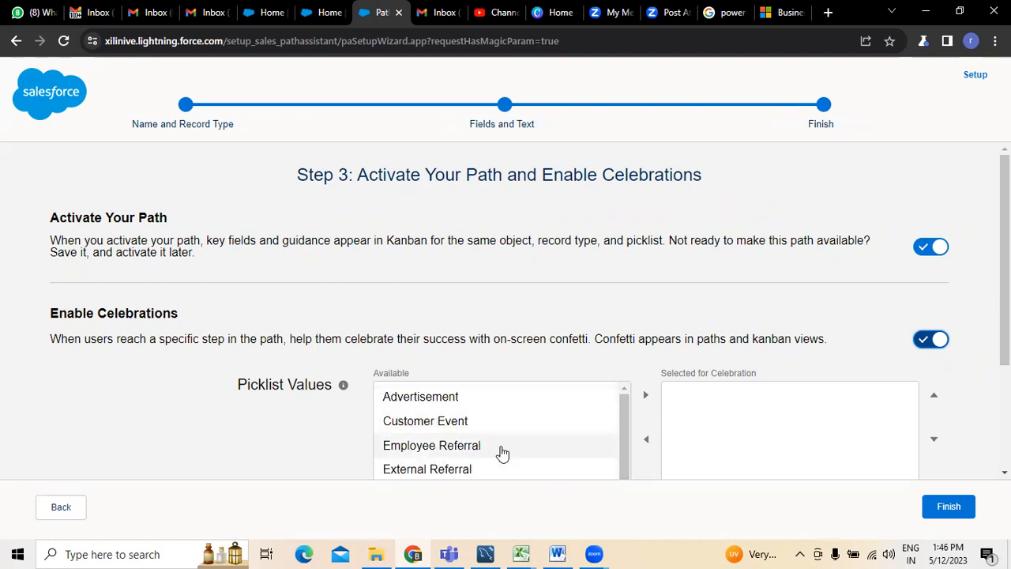
left_click(466, 402)
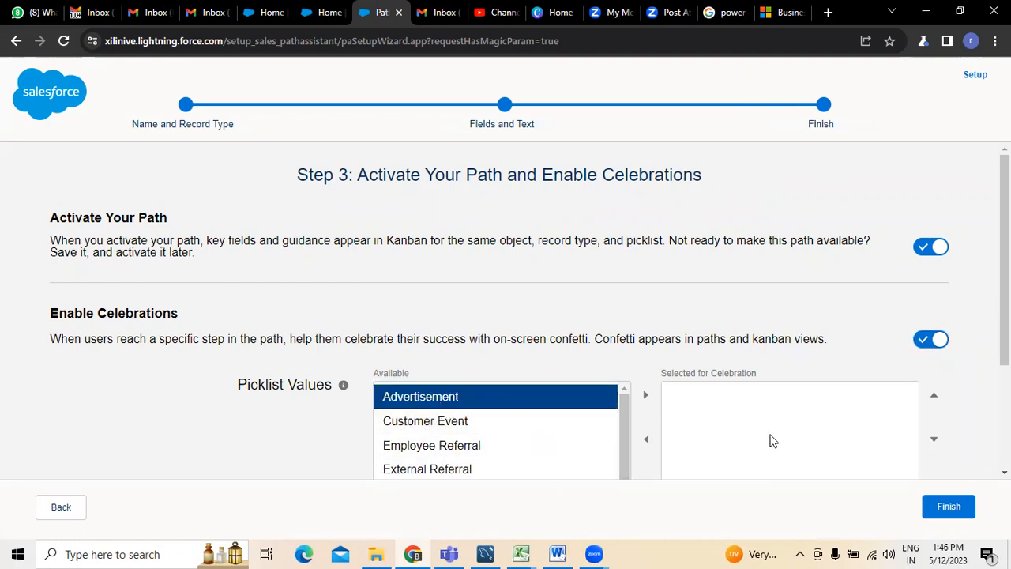
left_click(644, 395)
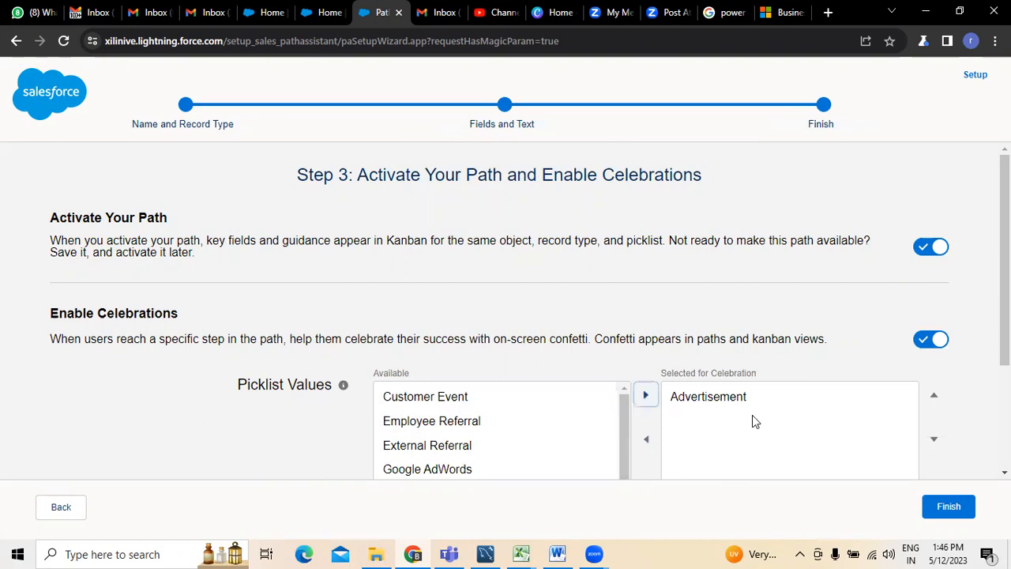
scroll(466, 407, "down", 1)
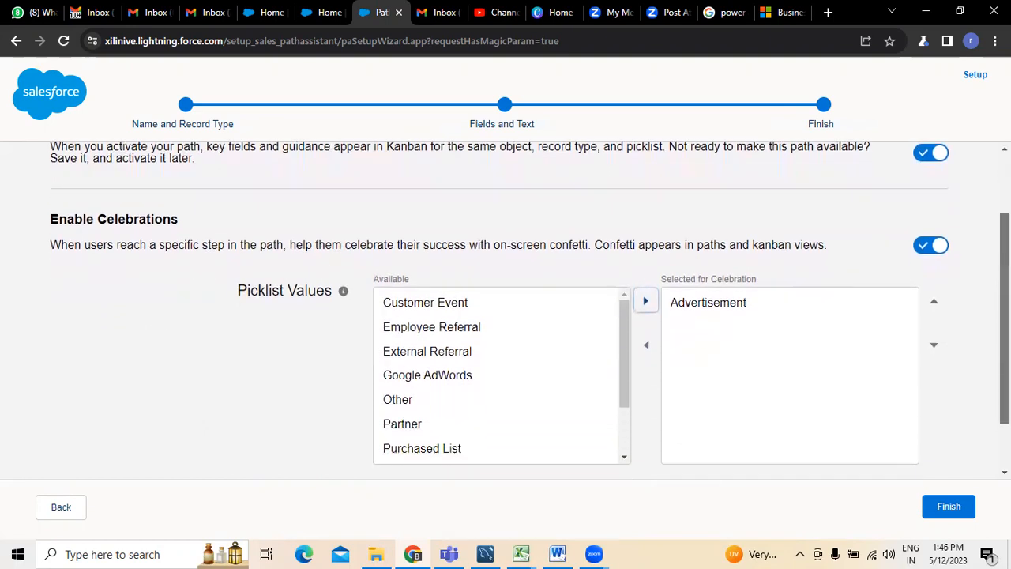
left_click(456, 380)
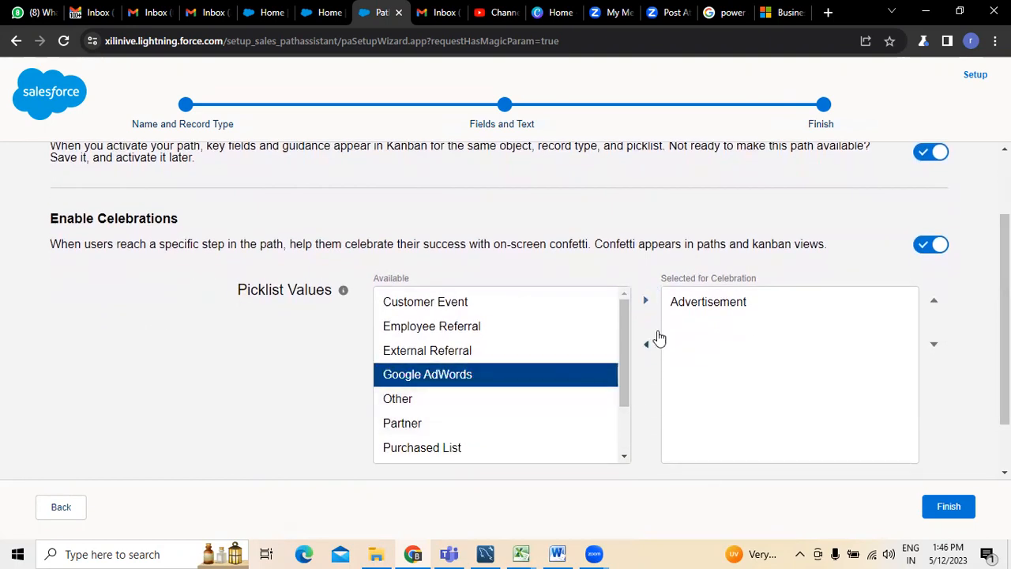
left_click(645, 304)
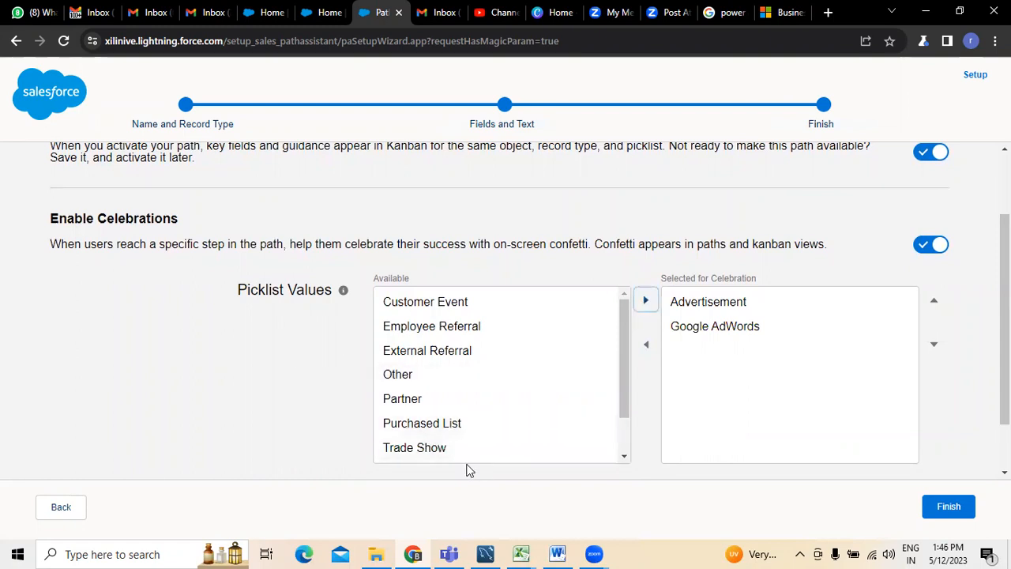
left_click_drag(627, 383, 615, 446)
left_click(437, 400)
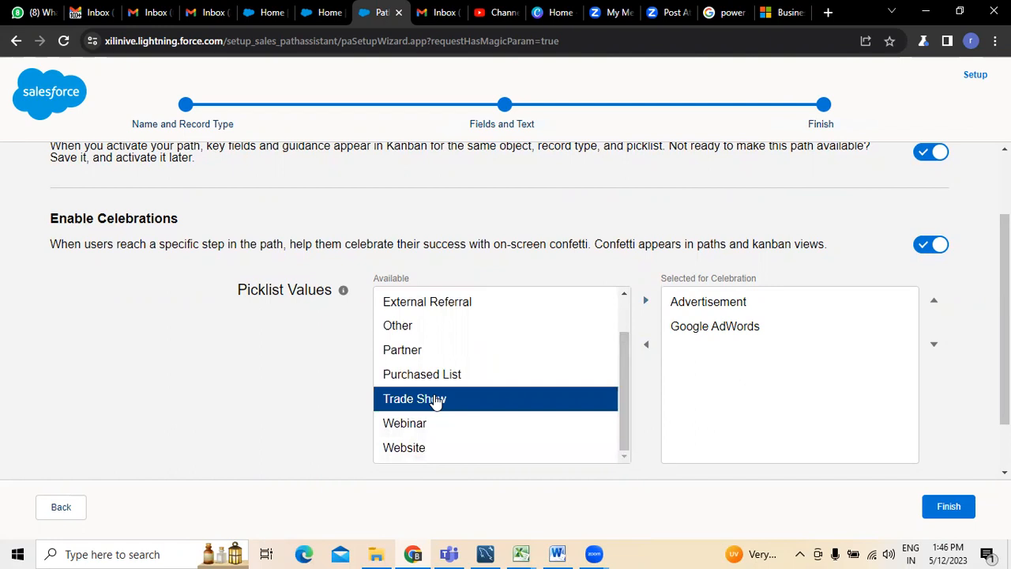
left_click(646, 301)
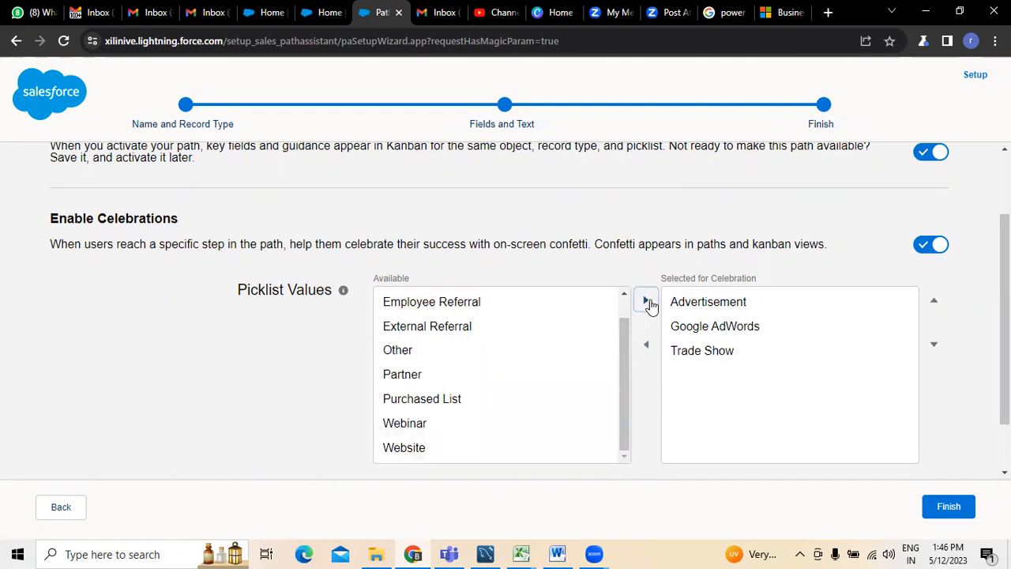
- Finish the path setup and check the deployment path in the Path Settings list
left_click(961, 510)
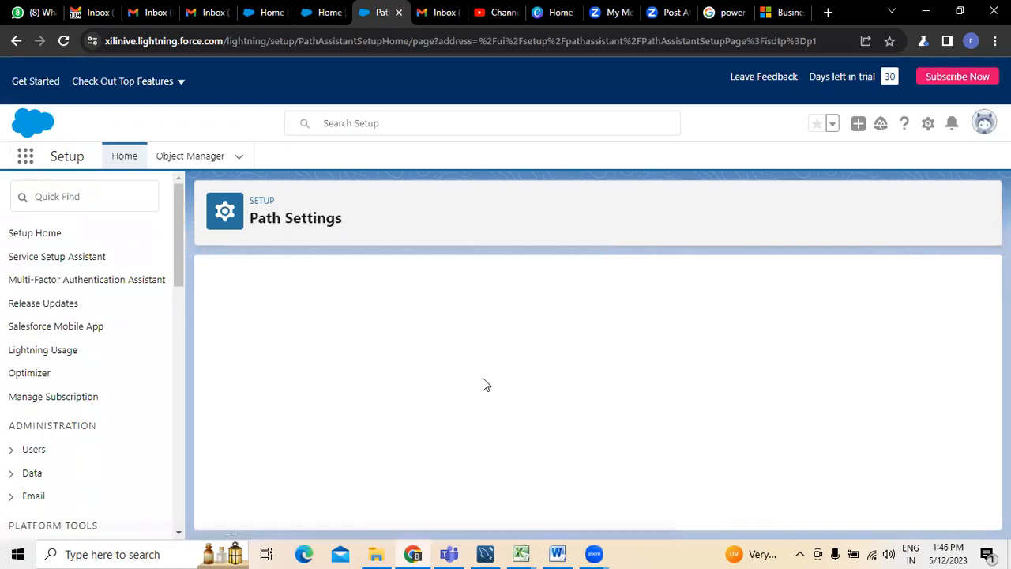
scroll(389, 375, "down", 4)
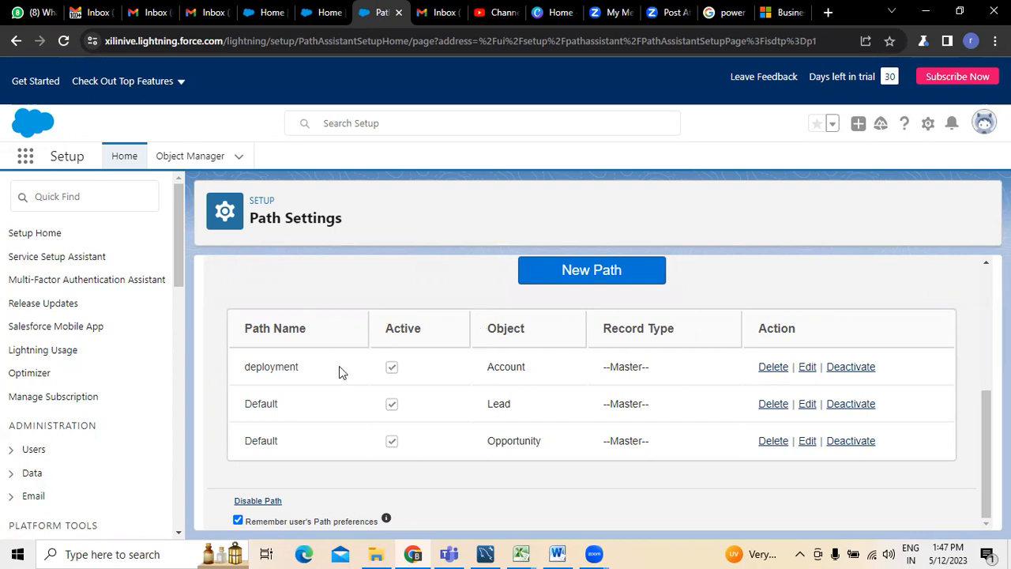
scroll(338, 304, "up", 2)
scroll(338, 304, "up", 1)
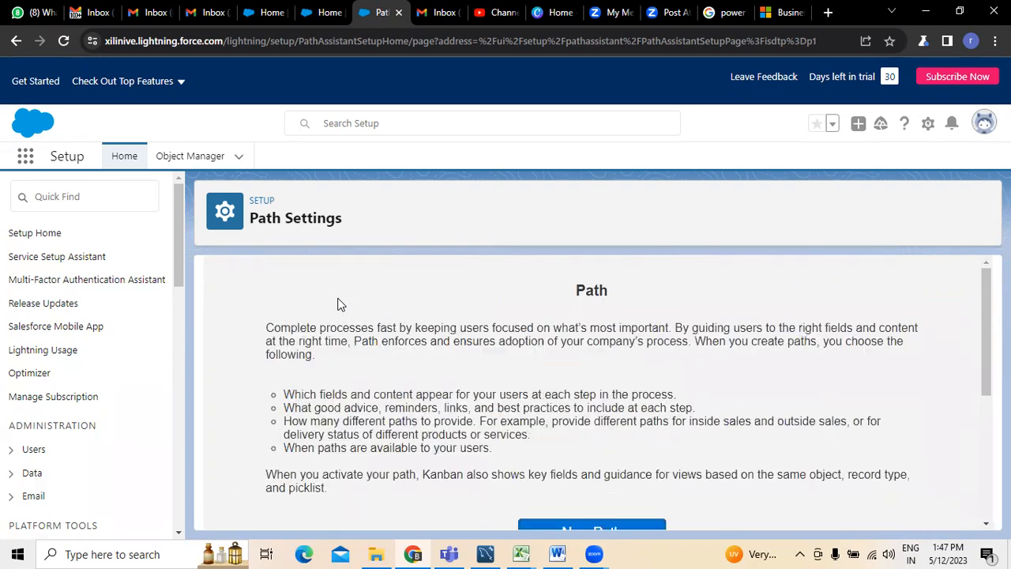
- Open the new path wizard to view its naming and object stage, and return to the list of existing paths
mouse_move(176, 275)
left_mouse_down()
mouse_move(179, 300)
mouse_move(186, 282)
left_mouse_up()
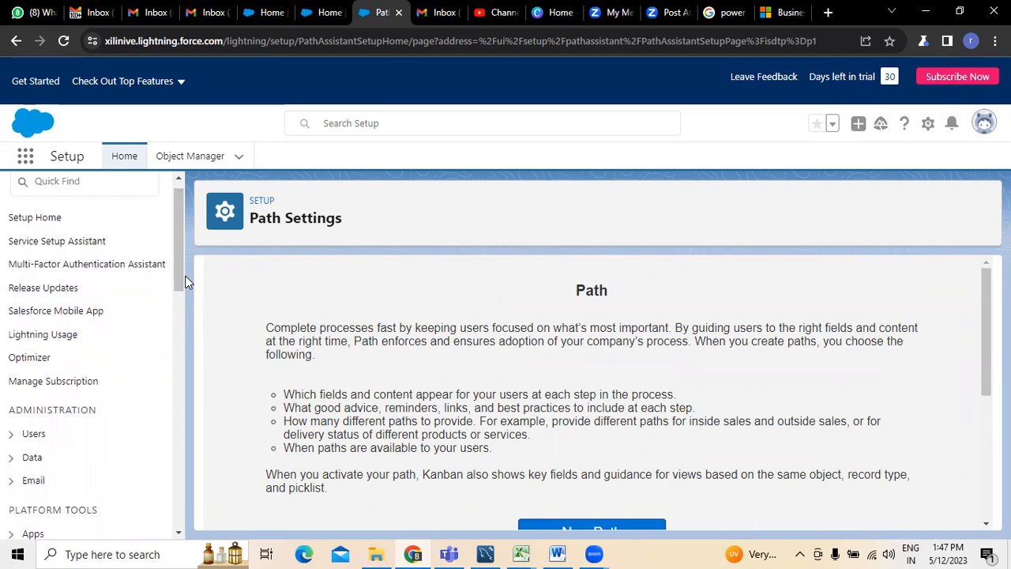
scroll(563, 356, "down", 3)
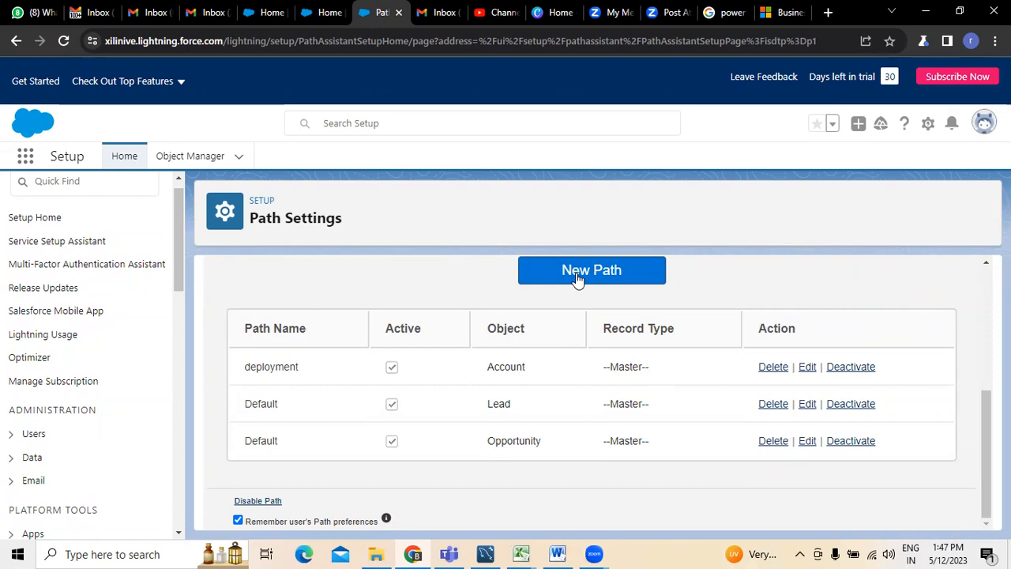
left_click(578, 272)
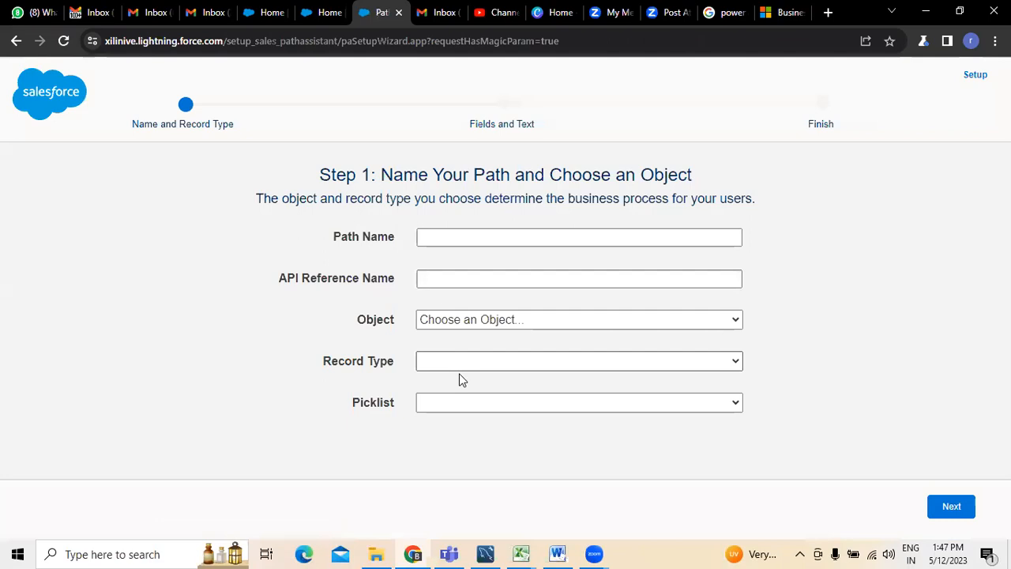
left_click(15, 42)
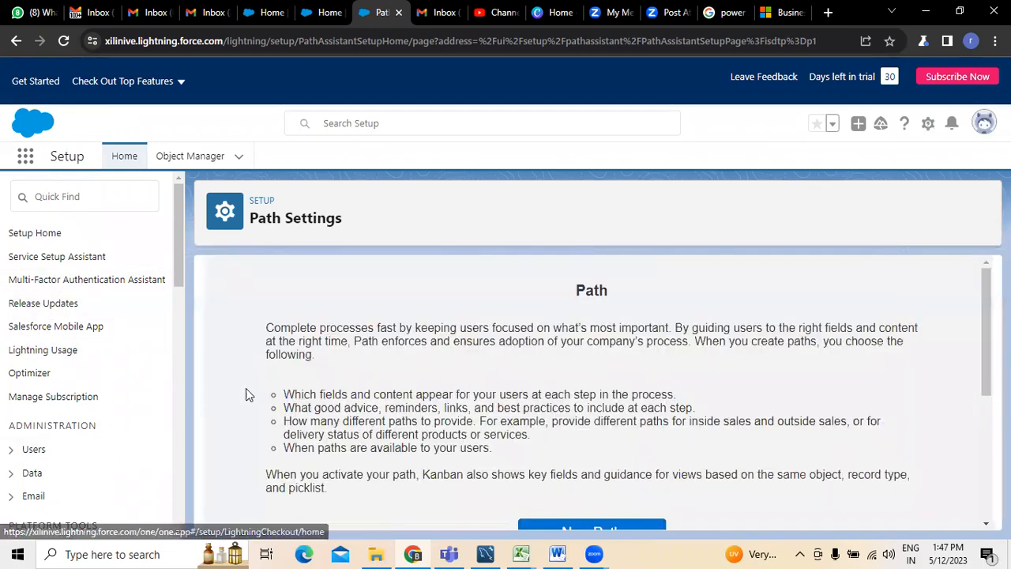
scroll(526, 355, "down", 2)
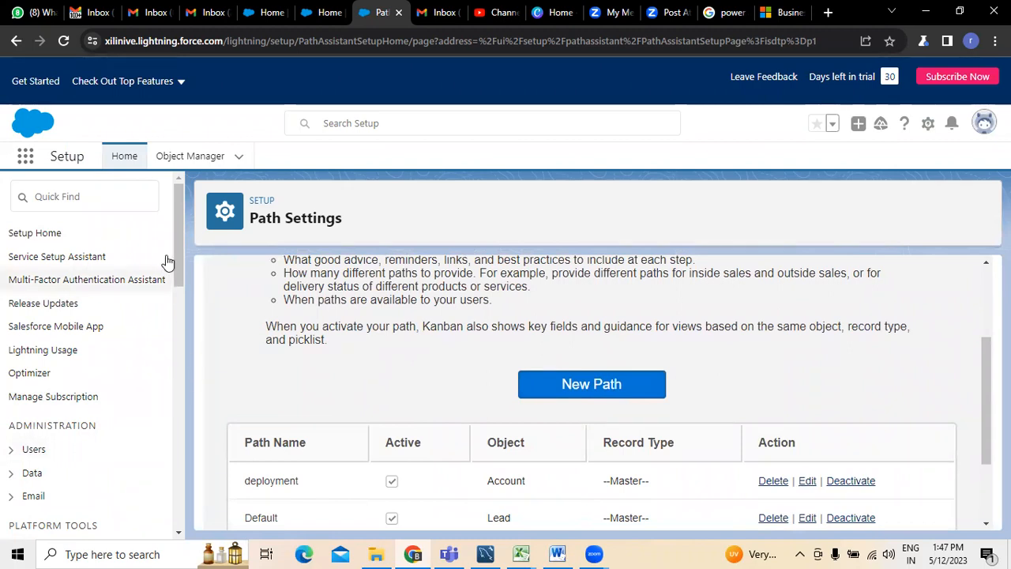
- View the Custom Labels list under User Interface setup and return to the Path Settings page
left_click_drag(178, 246, 183, 328)
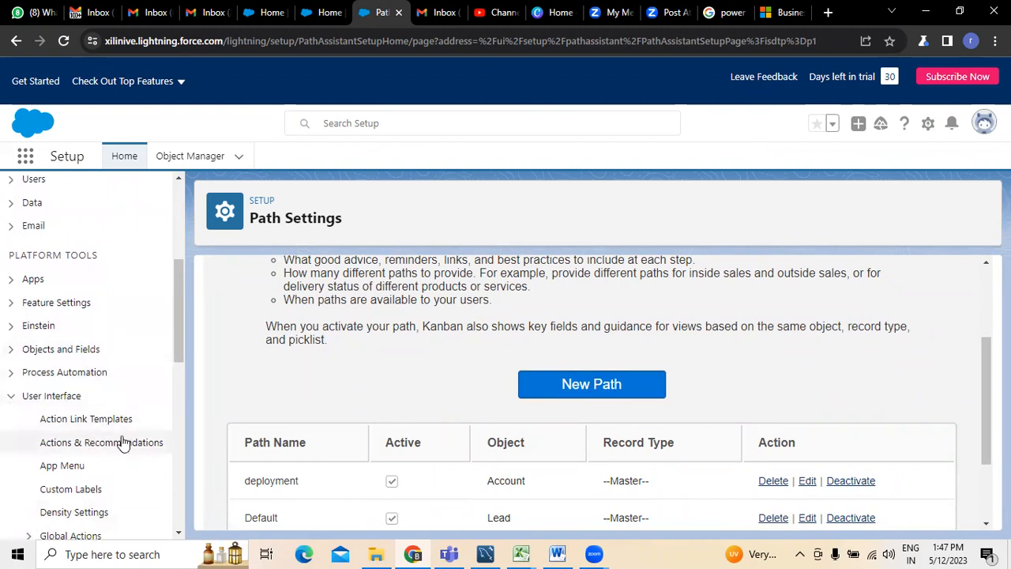
left_click_drag(179, 356, 181, 390)
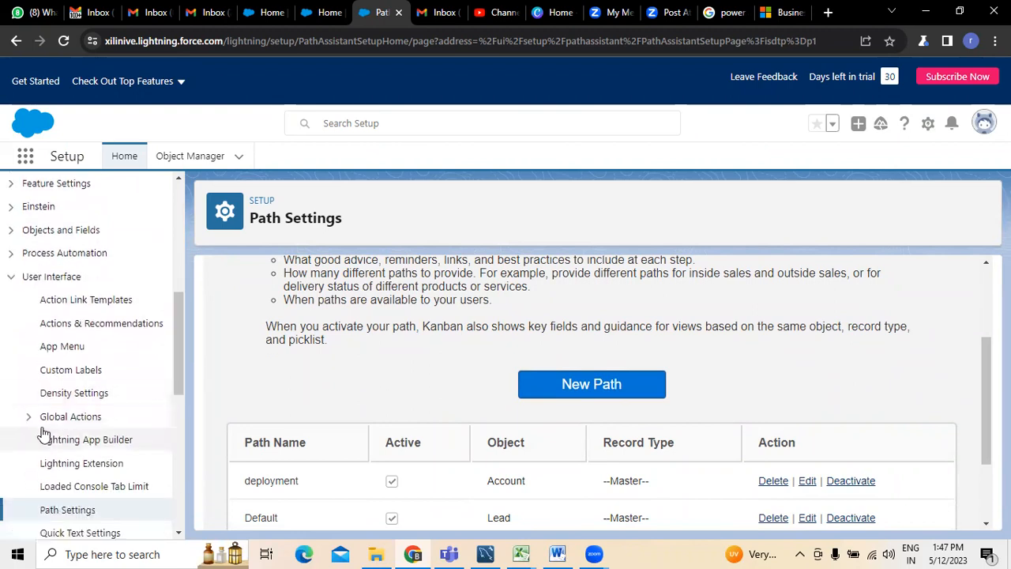
left_click(60, 376)
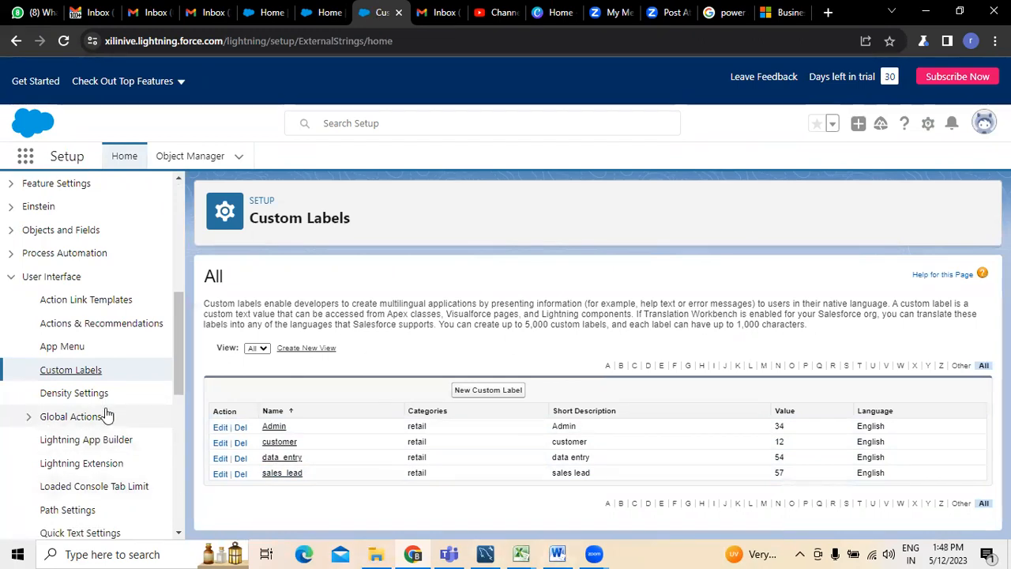
scroll(107, 419, "down", 2)
left_click(67, 362)
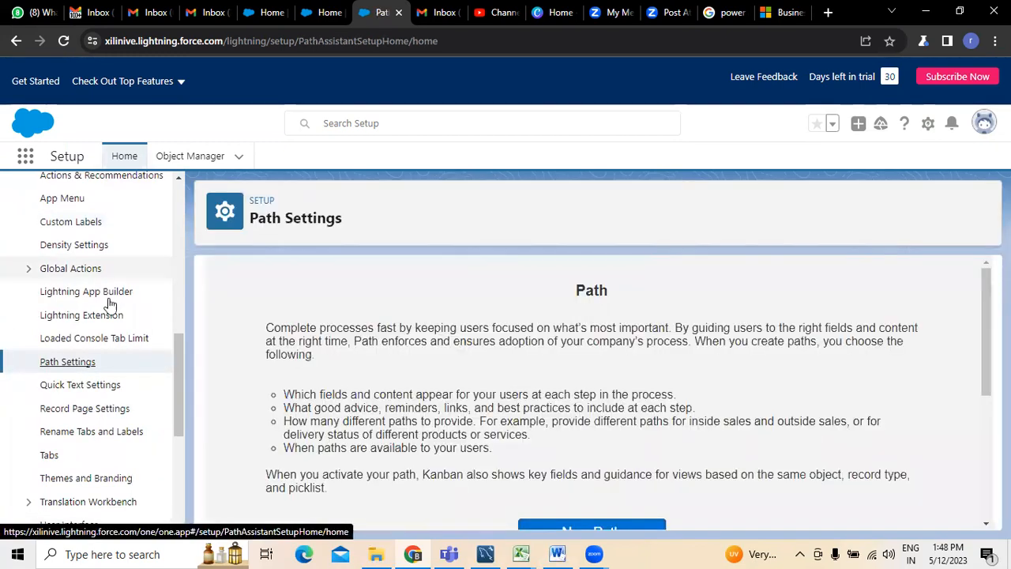
- In Quick Text Settings, enable and save "Share and organize quick text in folders", and clear that option again
left_click(94, 389)
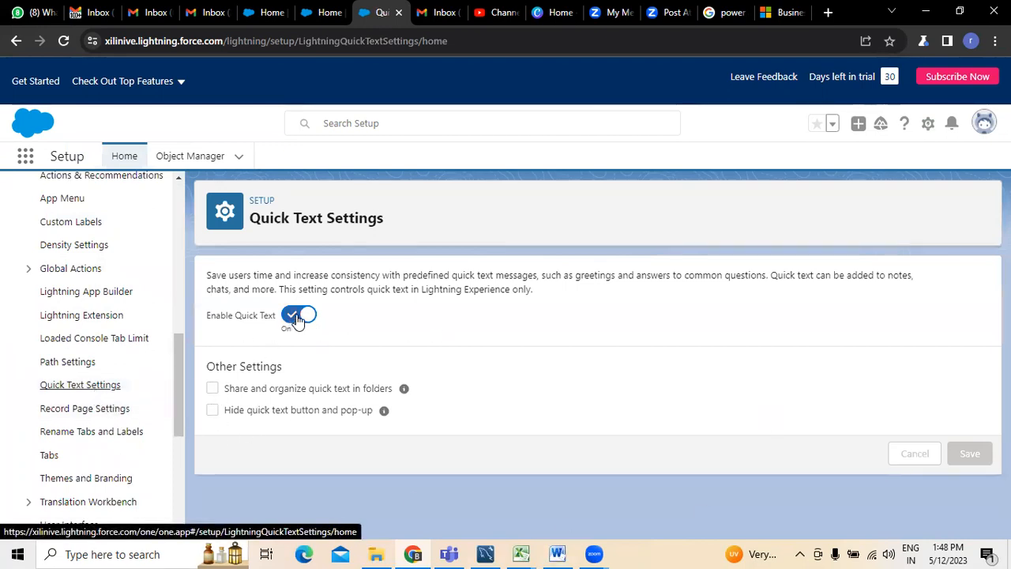
left_click(211, 388)
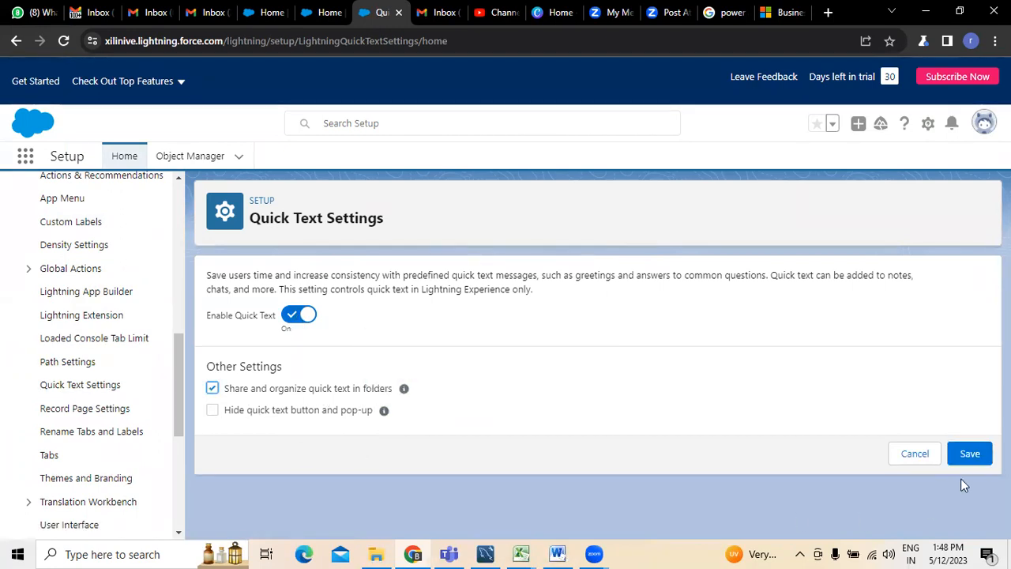
left_click(982, 454)
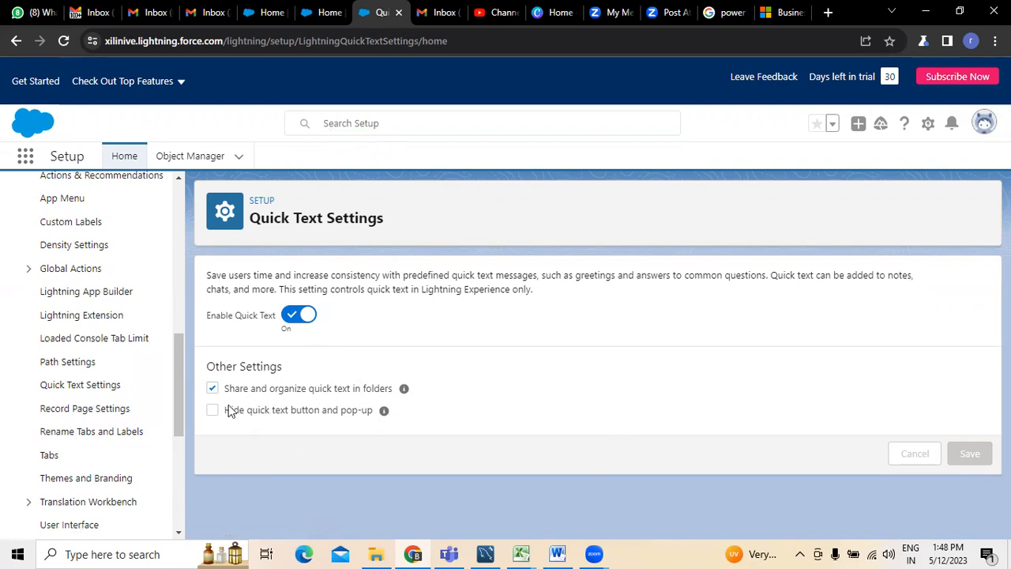
left_click(212, 388)
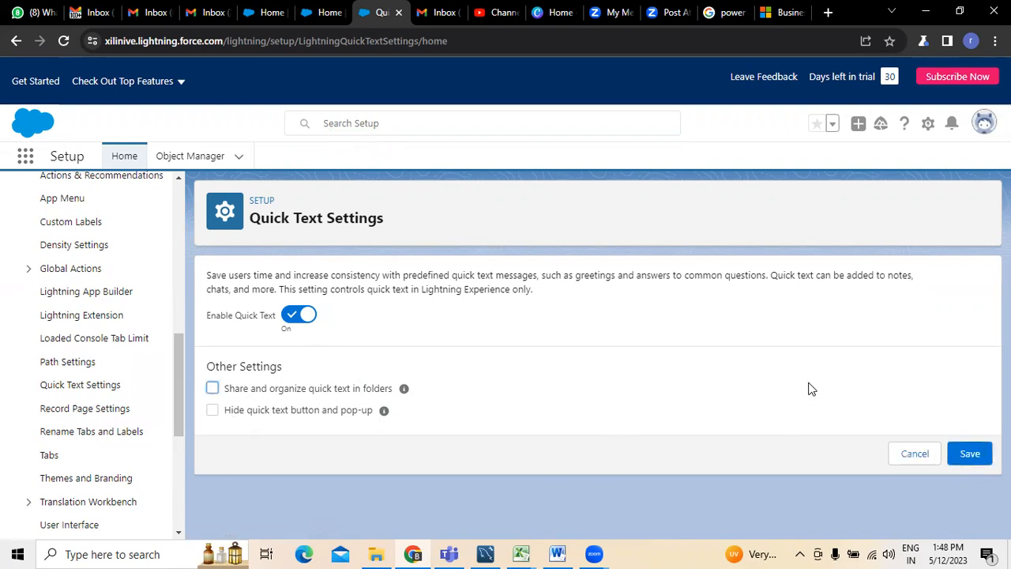
scroll(61, 469, "down", 3)
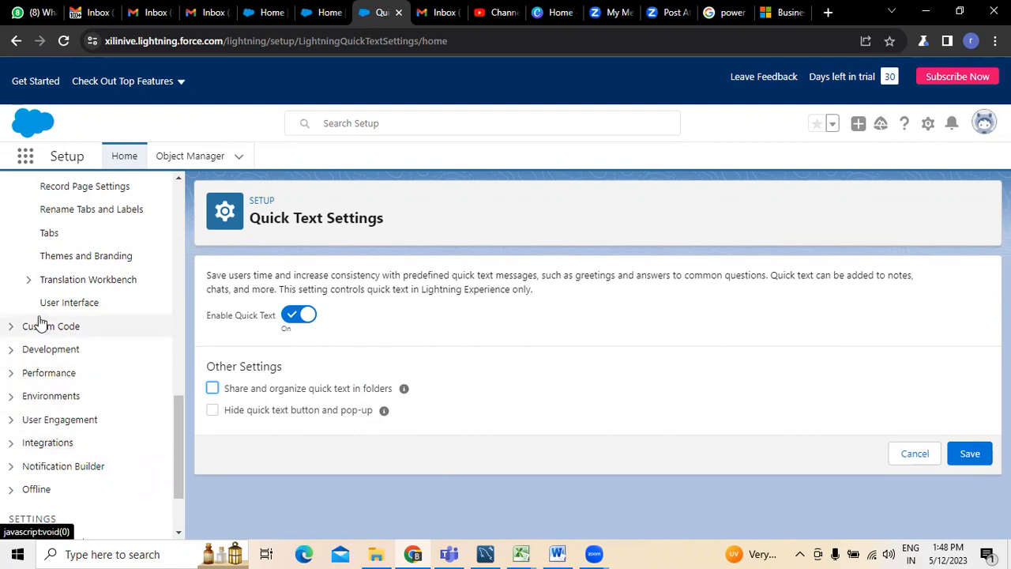
scroll(39, 323, "up", 2)
scroll(66, 248, "up", 6)
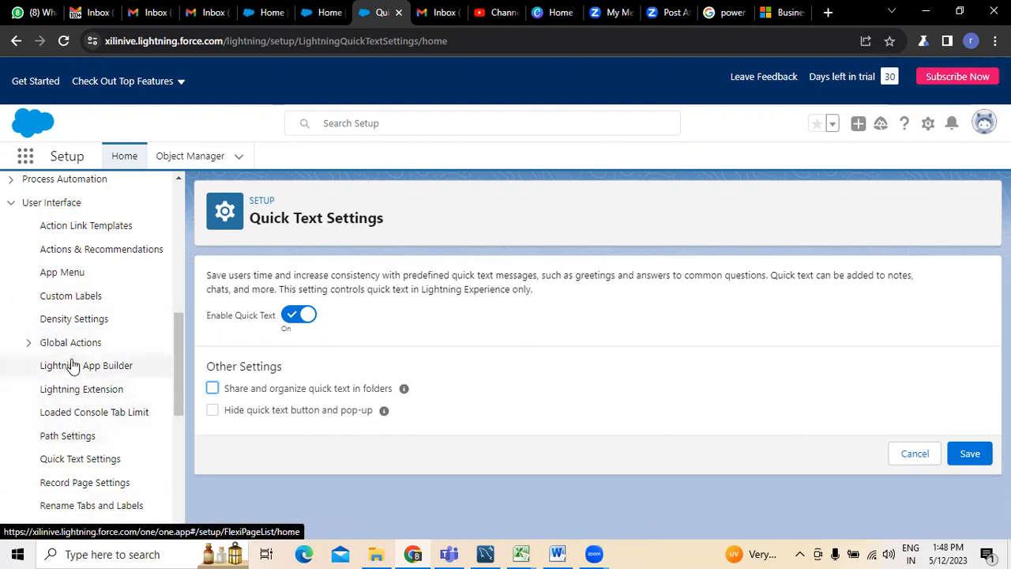
left_click(71, 282)
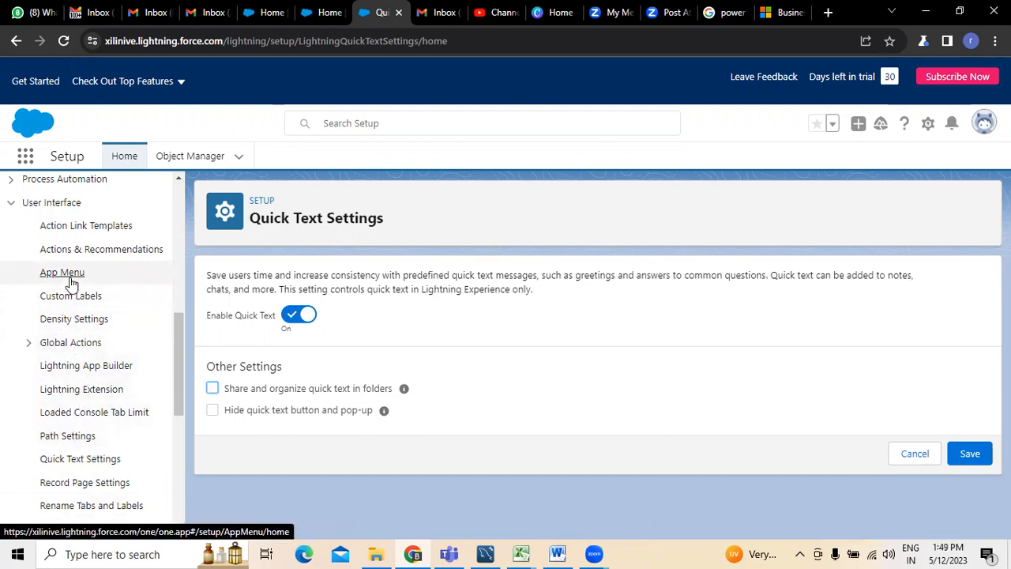